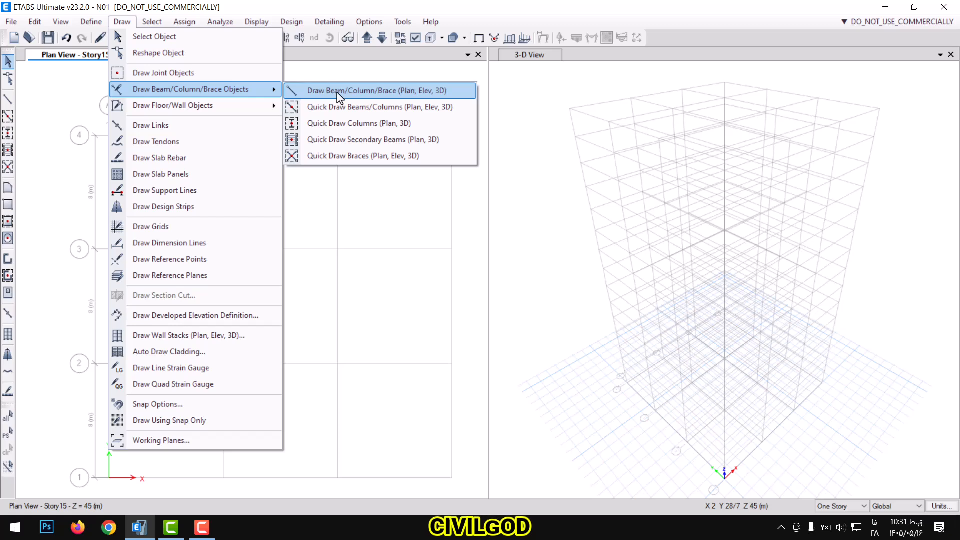
- Start the Draw Beam/Column/Brace tool and review the frame sections available for the line, keeping A-LatBm
click(317, 92)
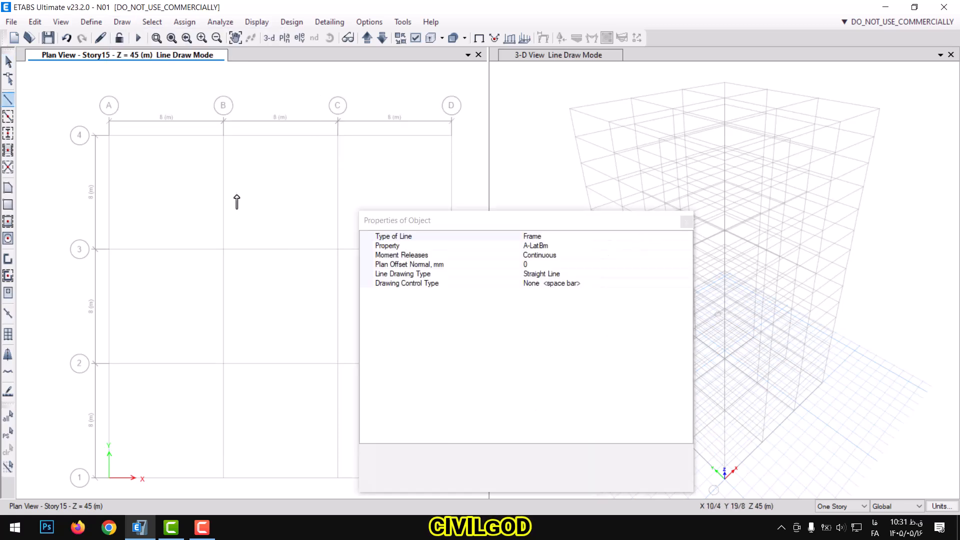
drag(498, 224, 430, 176)
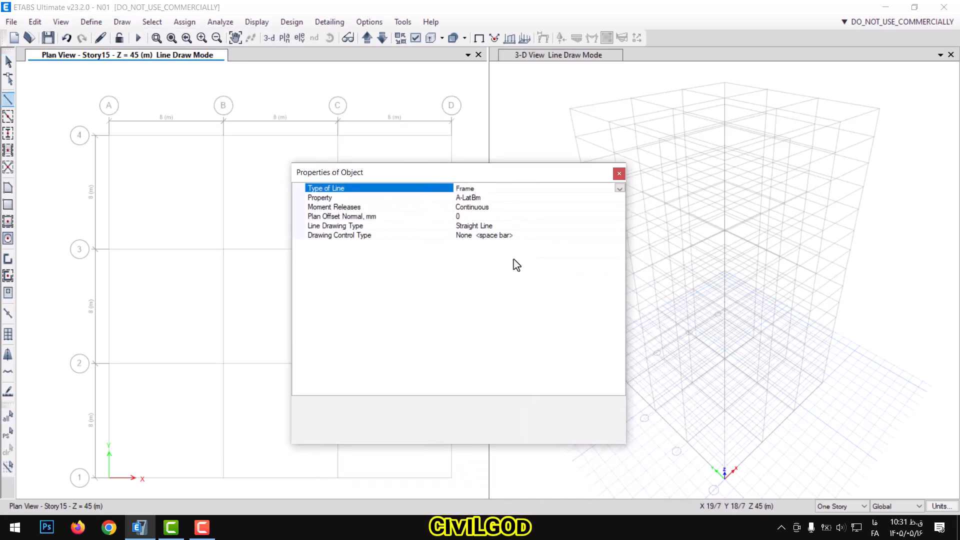
click(621, 198)
click(619, 198)
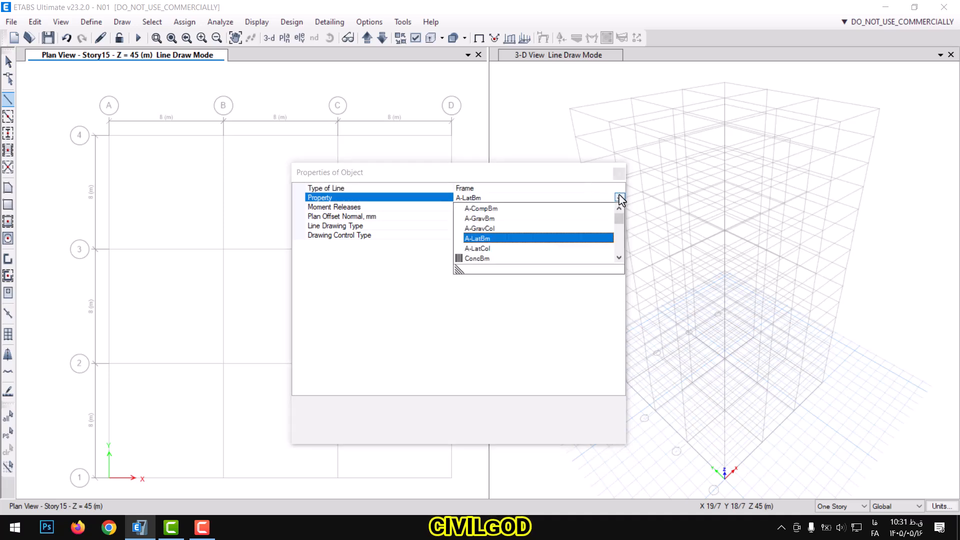
scroll(500, 249, down, 15)
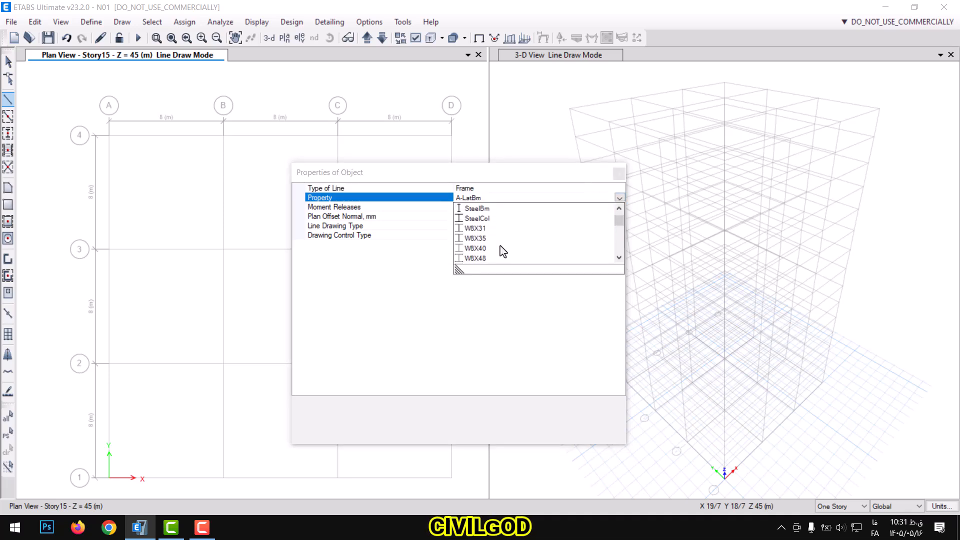
scroll(500, 249, down, 5)
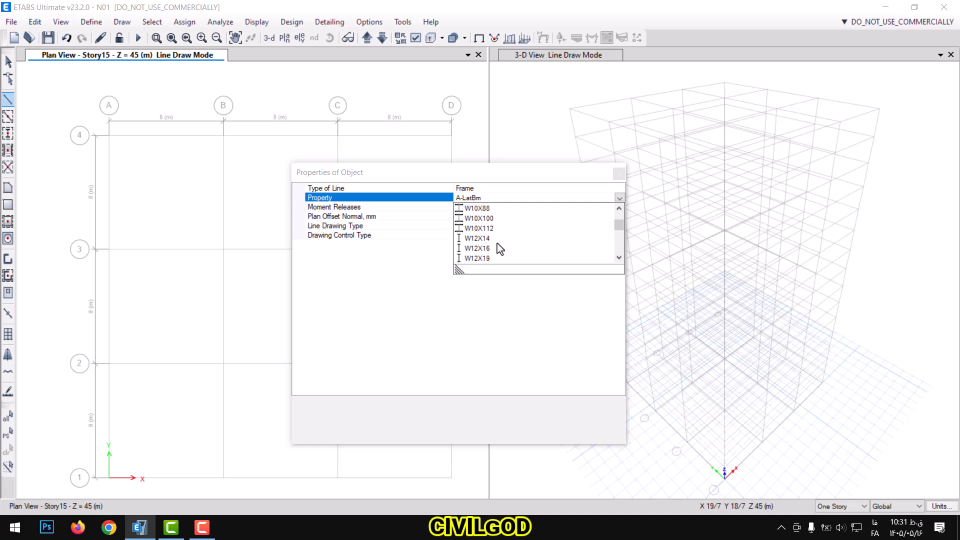
scroll(495, 242, down, 6)
mouse_move(619, 231)
mouse_down()
mouse_move(618, 245)
mouse_move(619, 213)
mouse_up()
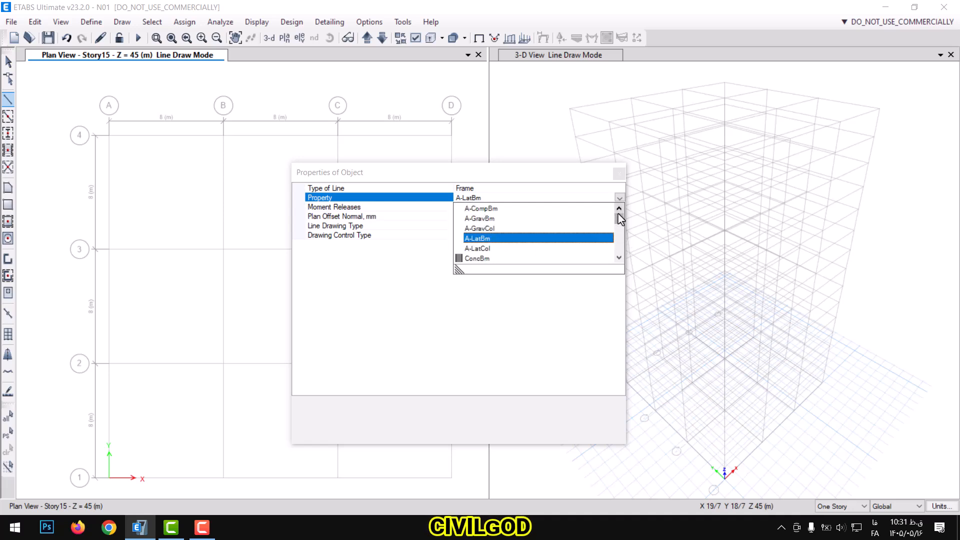
click(492, 175)
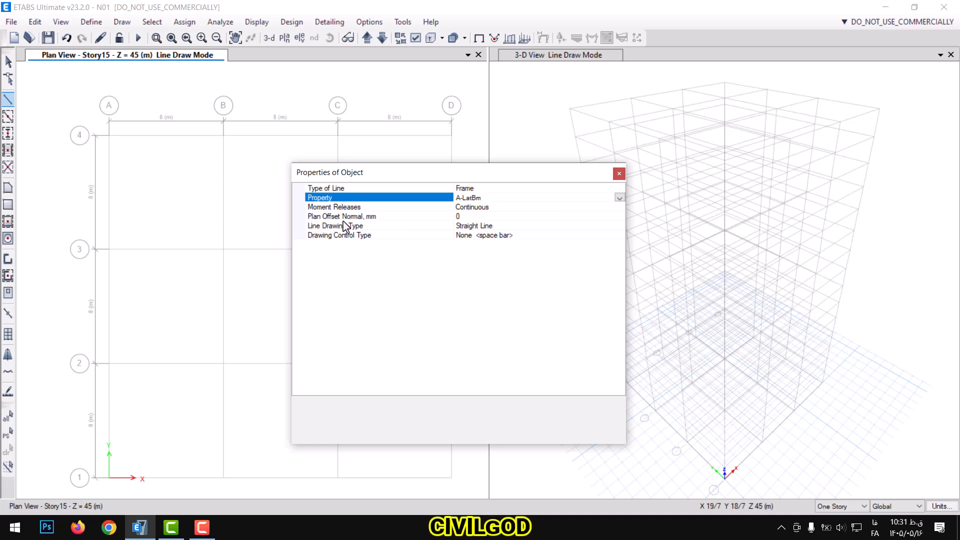
- Examine the plan offset setting and the available line drawing types, keeping Straight Line
click(462, 217)
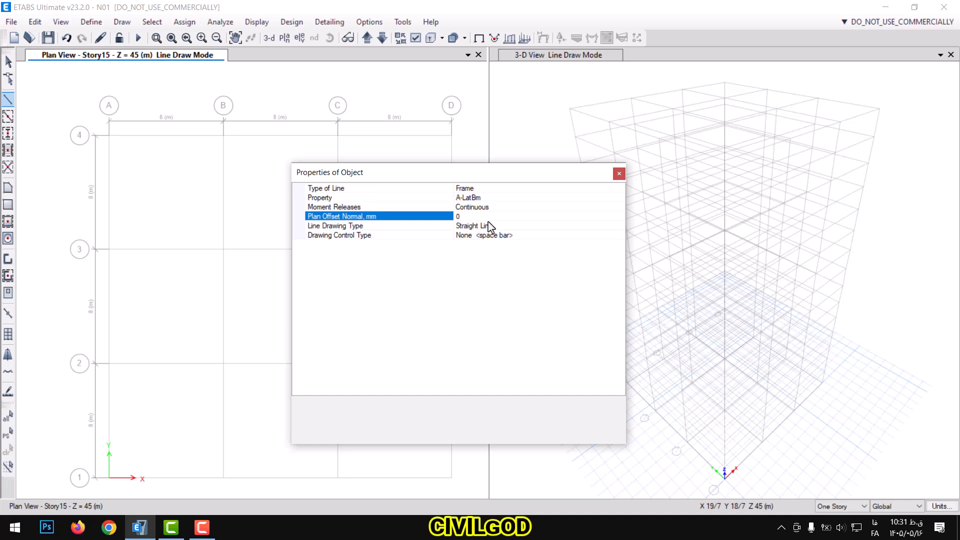
click(618, 228)
click(619, 226)
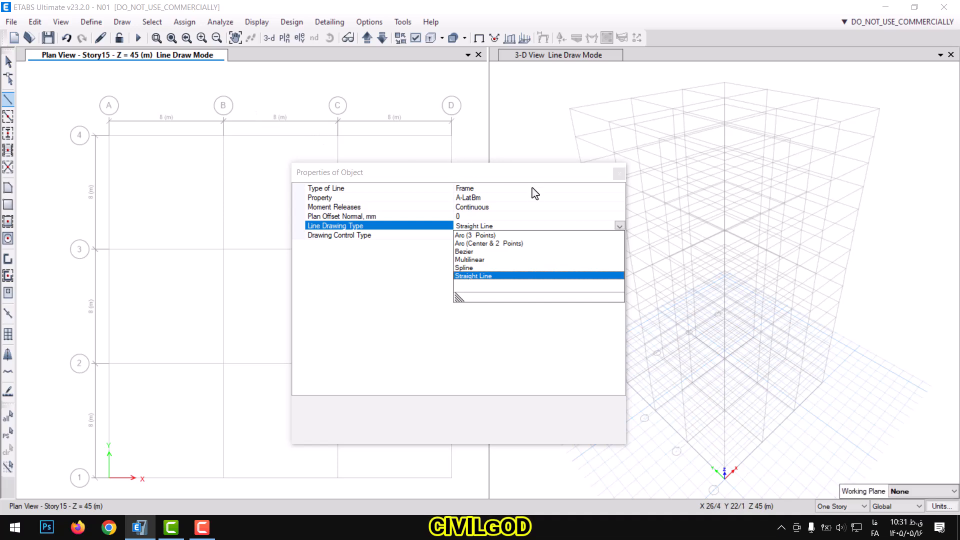
click(545, 180)
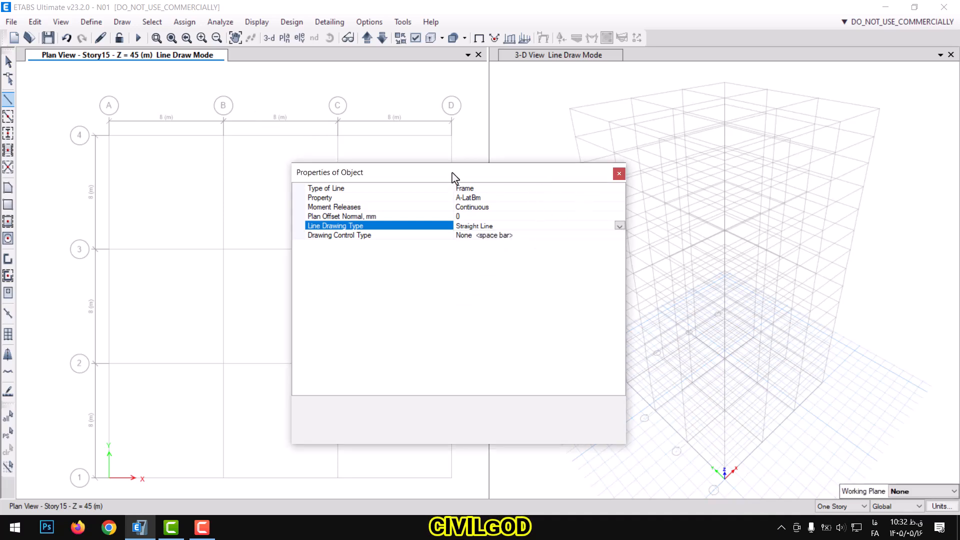
- Draw A-LatBm beams on Story15 along grid 4 from A to B and along grid B from 4 to 3
drag(452, 172, 592, 173)
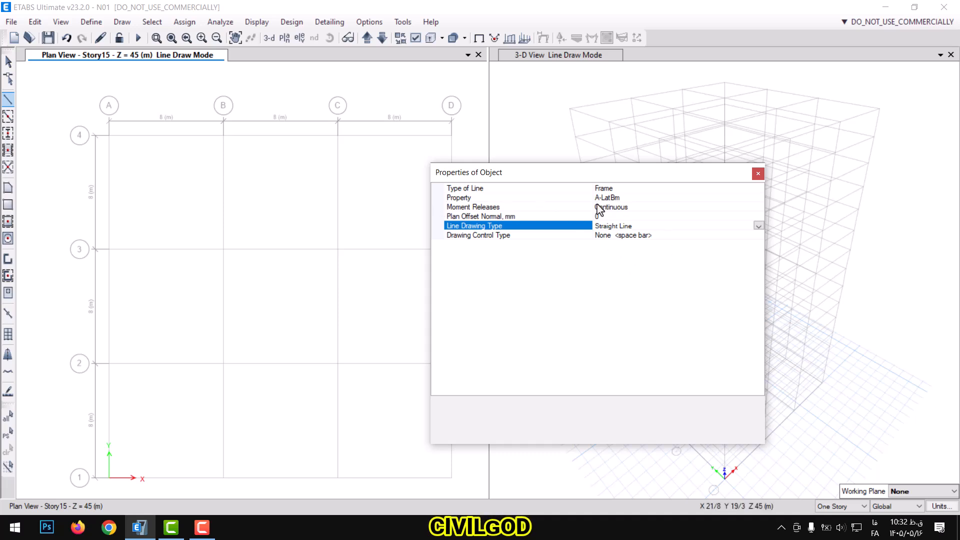
click(109, 138)
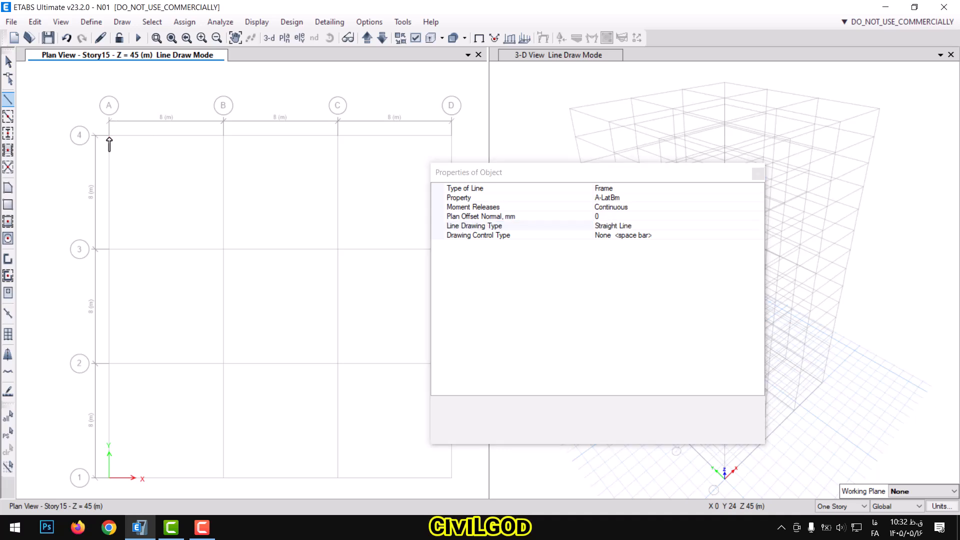
click(220, 136)
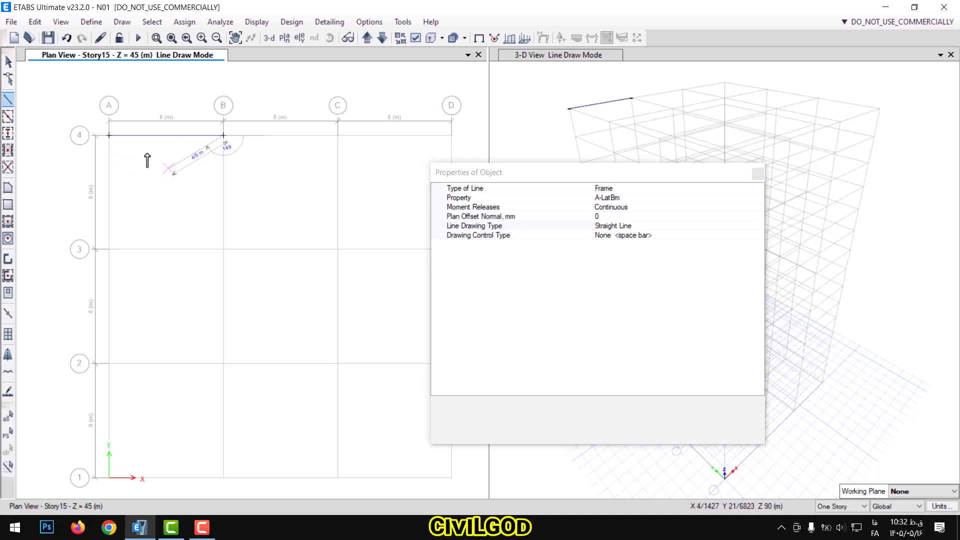
click(223, 250)
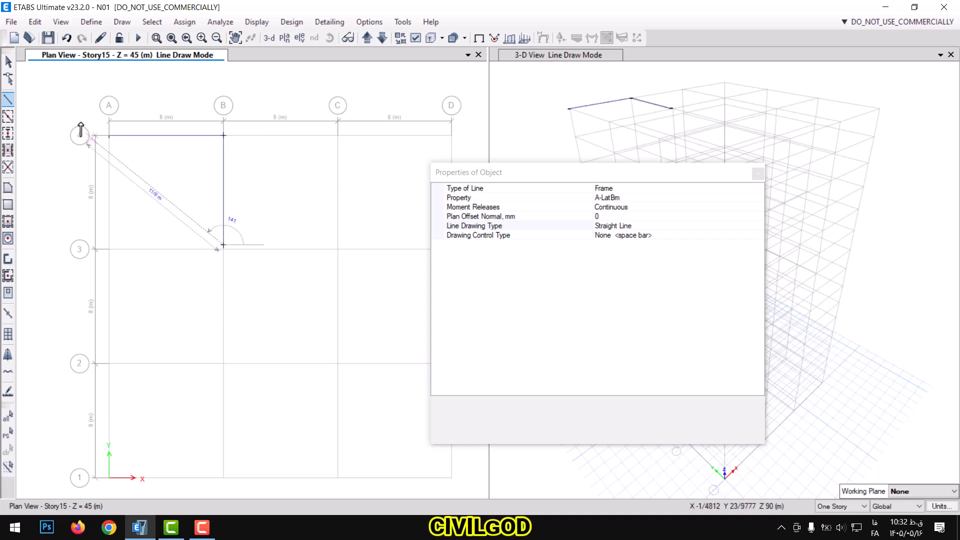
click(8, 62)
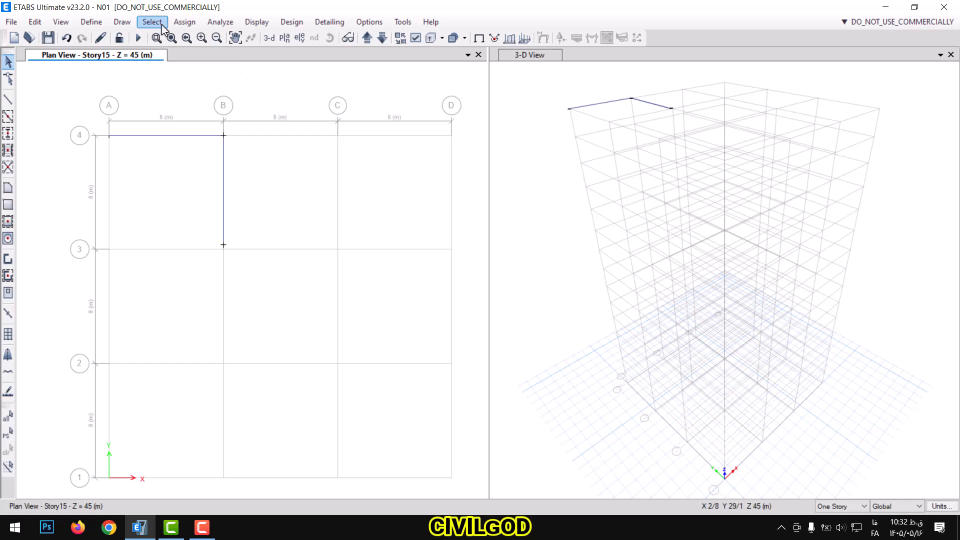
- Quick-draw A-LatBm beams on grid A between 3 and 4, grid 3 between A and B, and grid B between 2 and 3
click(122, 22)
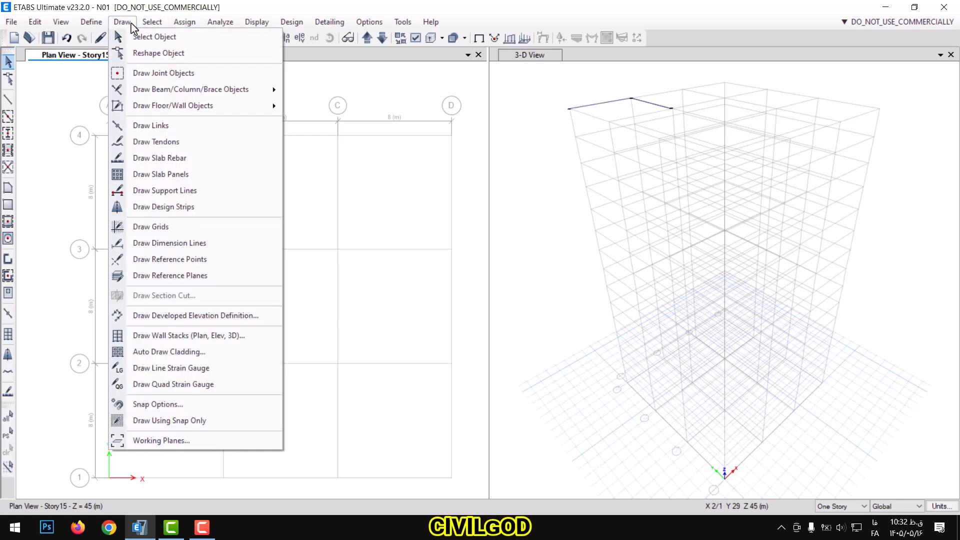
mouse_move(165, 90)
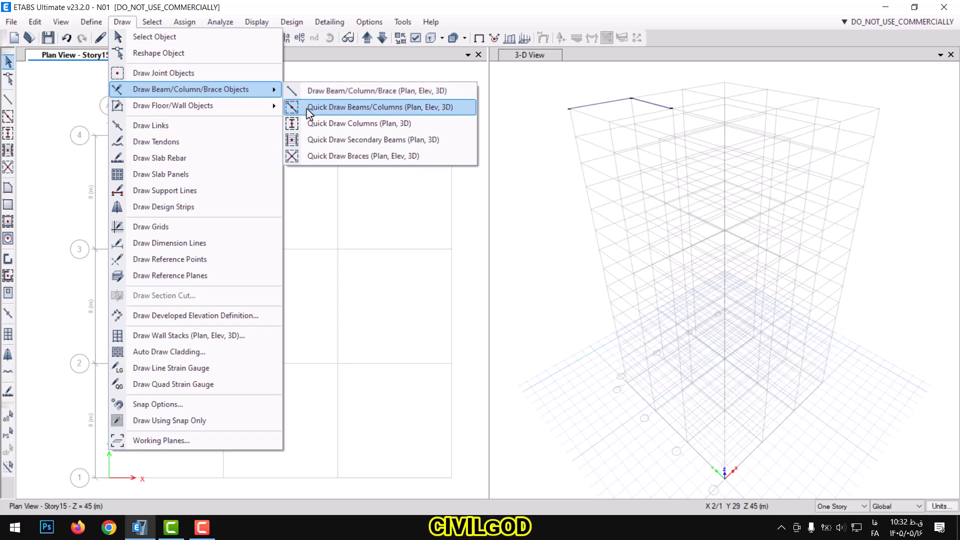
click(335, 113)
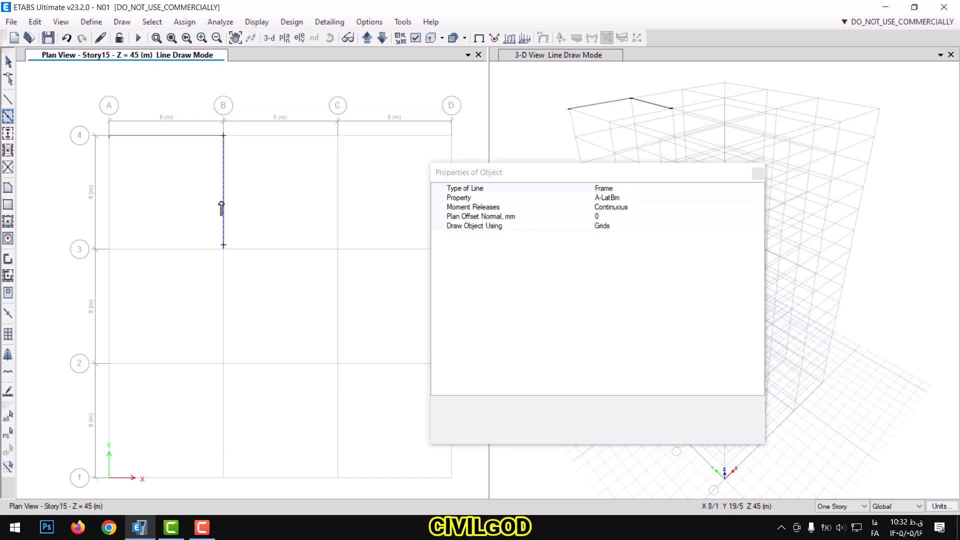
click(110, 189)
click(155, 249)
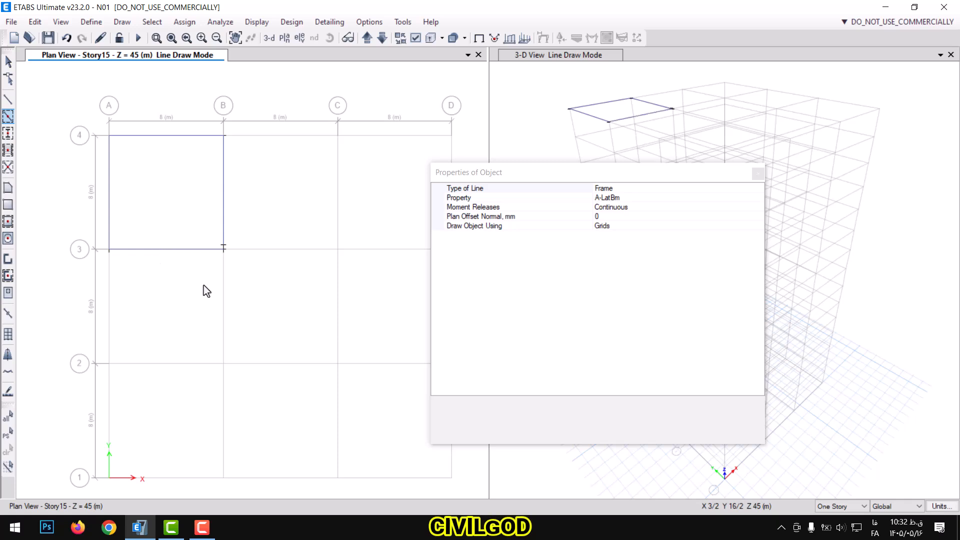
click(224, 290)
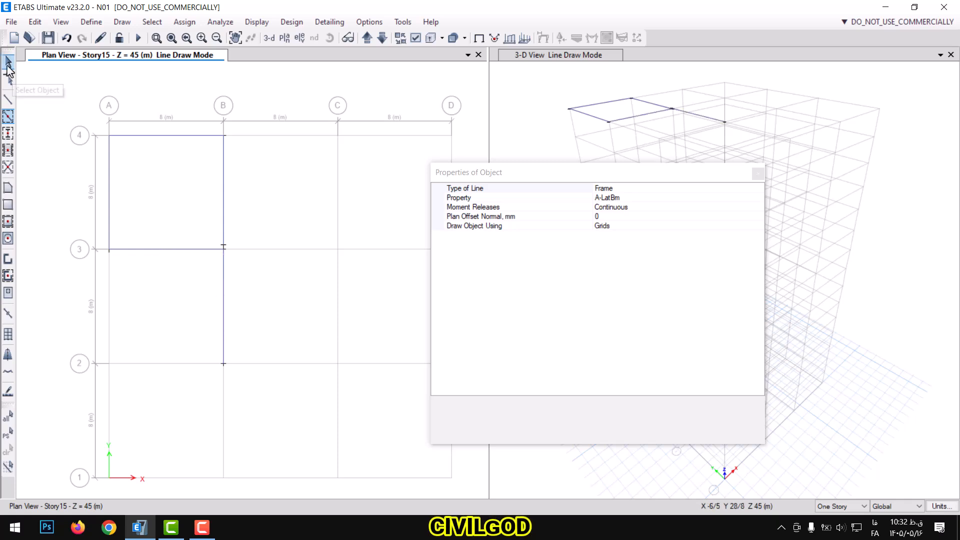
click(8, 62)
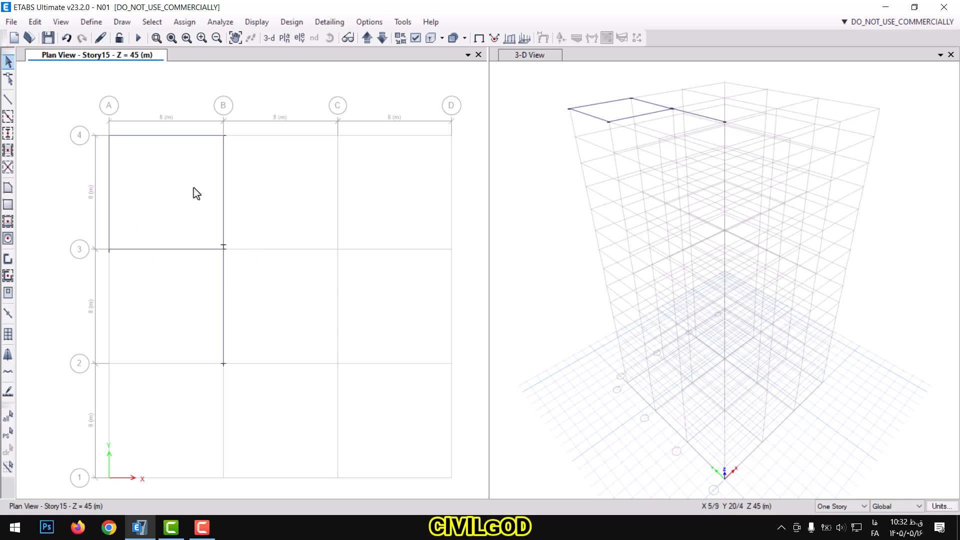
- Quick-draw A-LatCol columns on Similar Stories at grid intersections C-3, C-2, D-2 and D-3
click(122, 22)
mouse_move(276, 93)
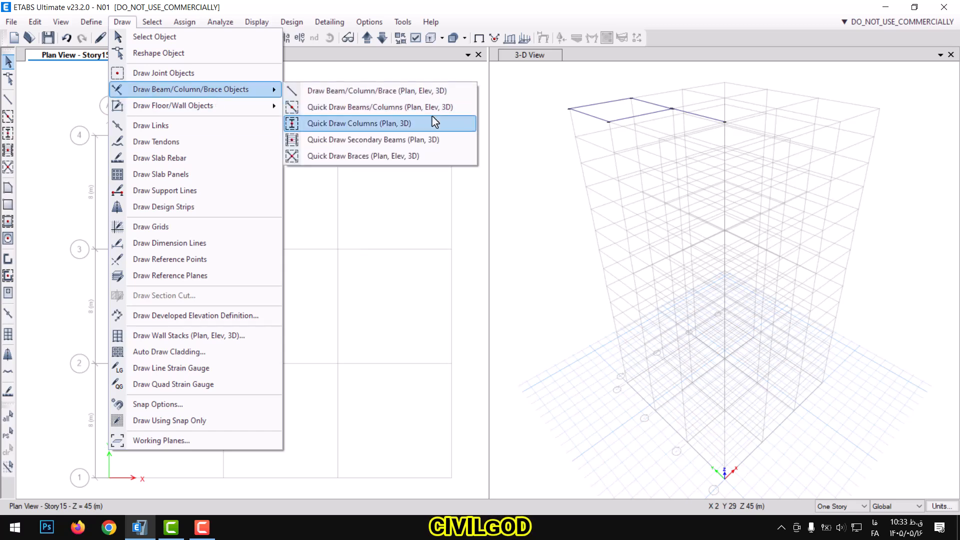
click(434, 122)
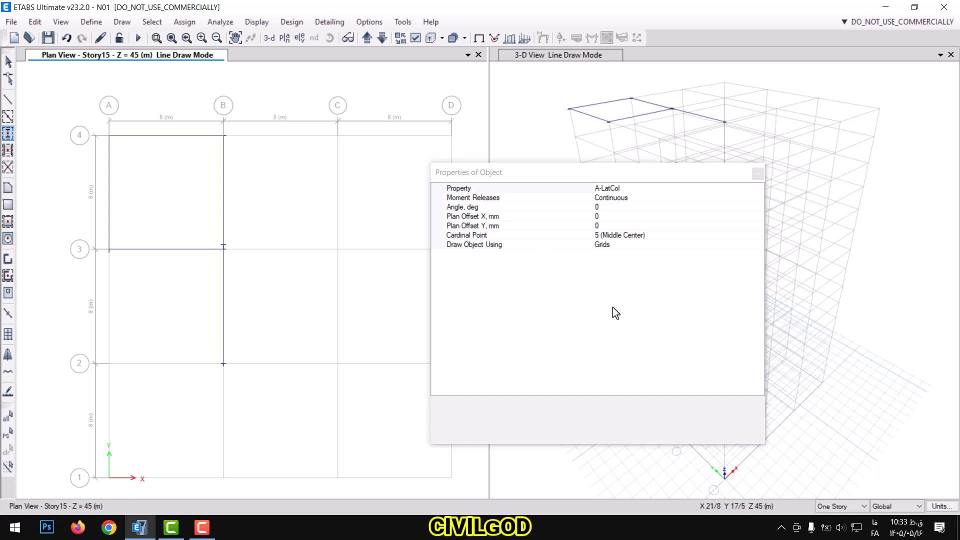
drag(577, 169, 480, 146)
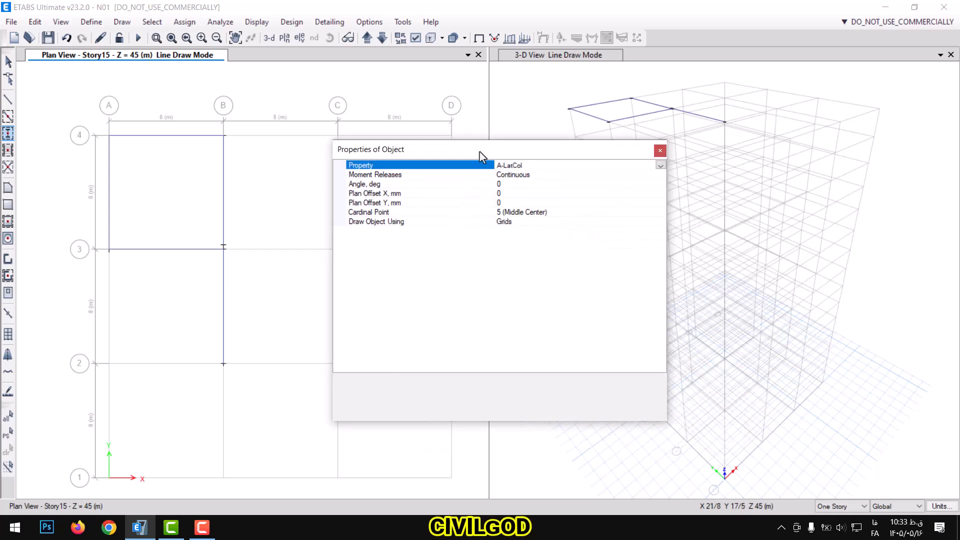
click(862, 509)
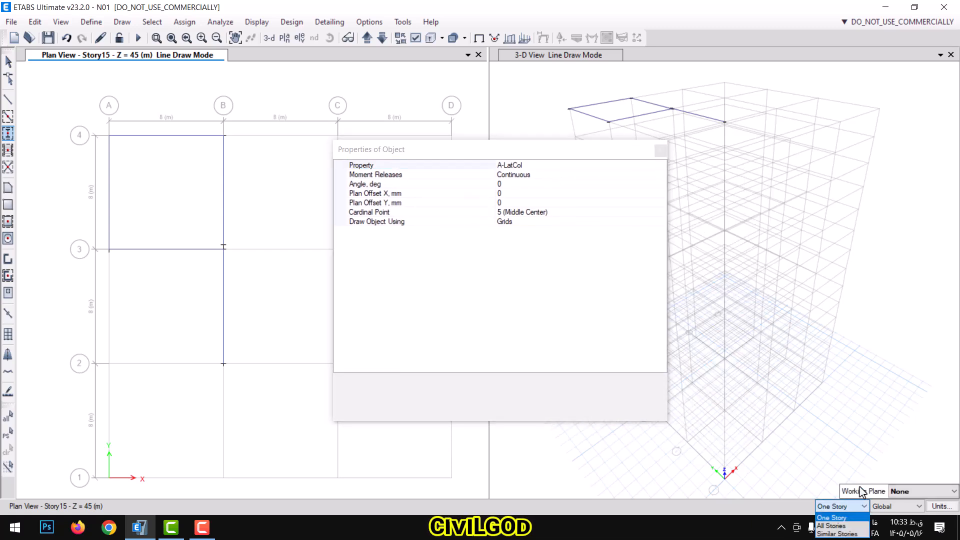
click(838, 534)
drag(553, 158, 115, 170)
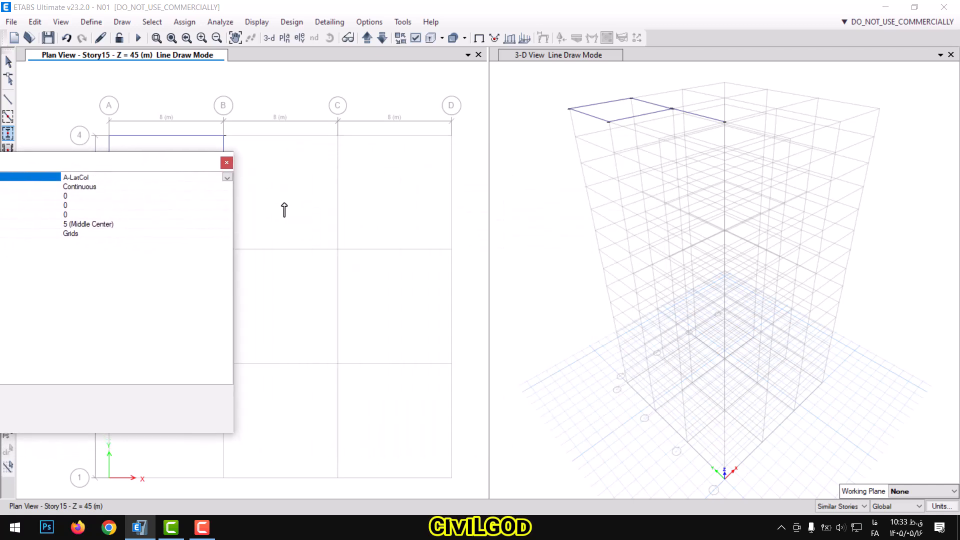
click(336, 250)
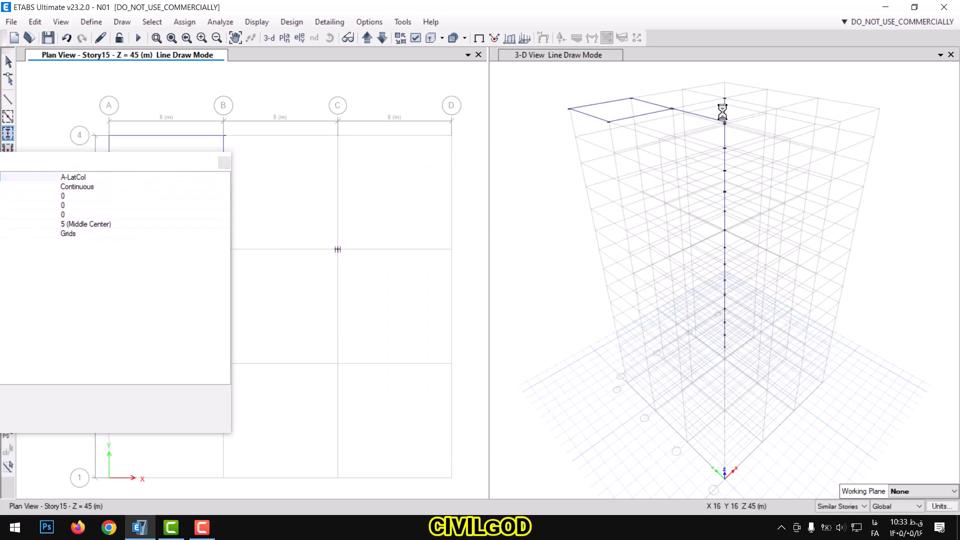
click(337, 364)
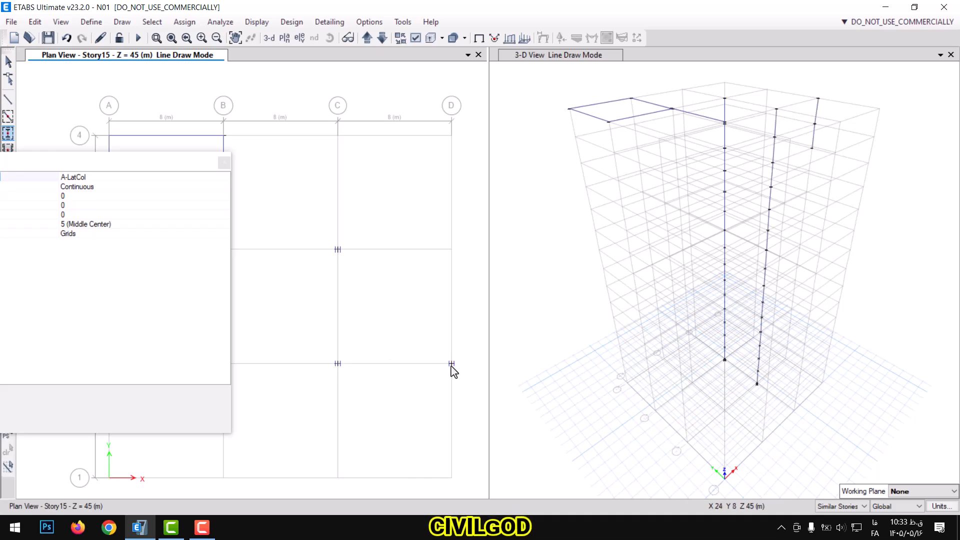
click(451, 250)
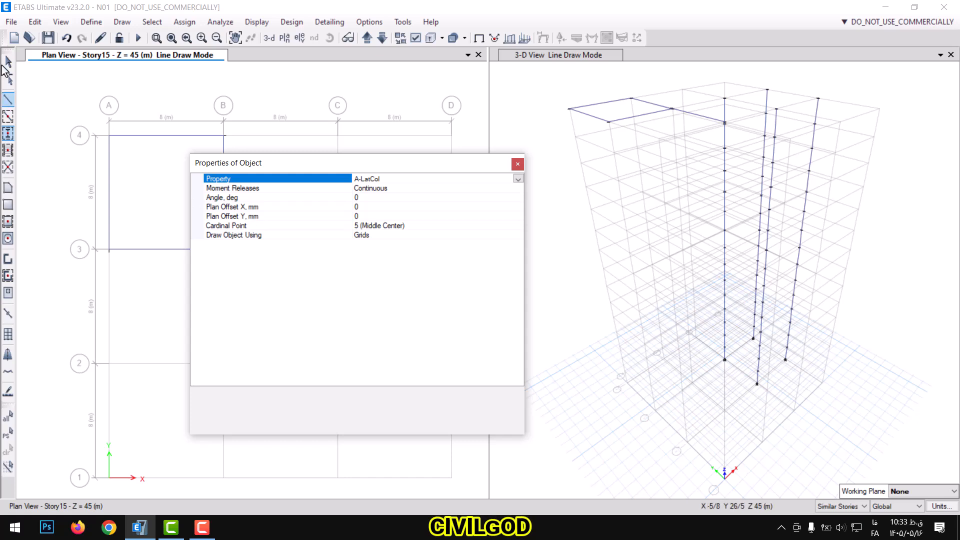
- Set the column angle to 90 degrees, place a column at grid intersection D-4, and return to object selection
drag(342, 168, 181, 209)
click(213, 238)
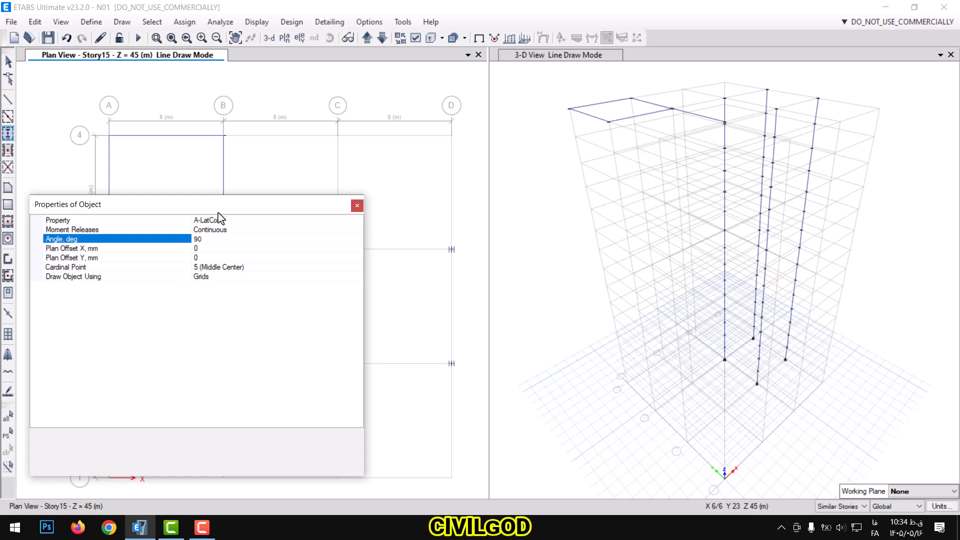
drag(219, 213, 185, 219)
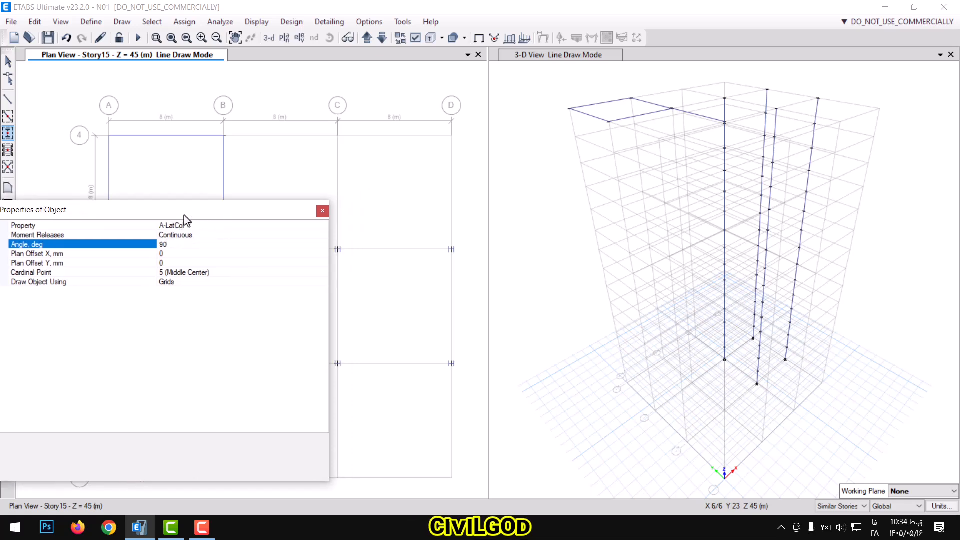
click(452, 145)
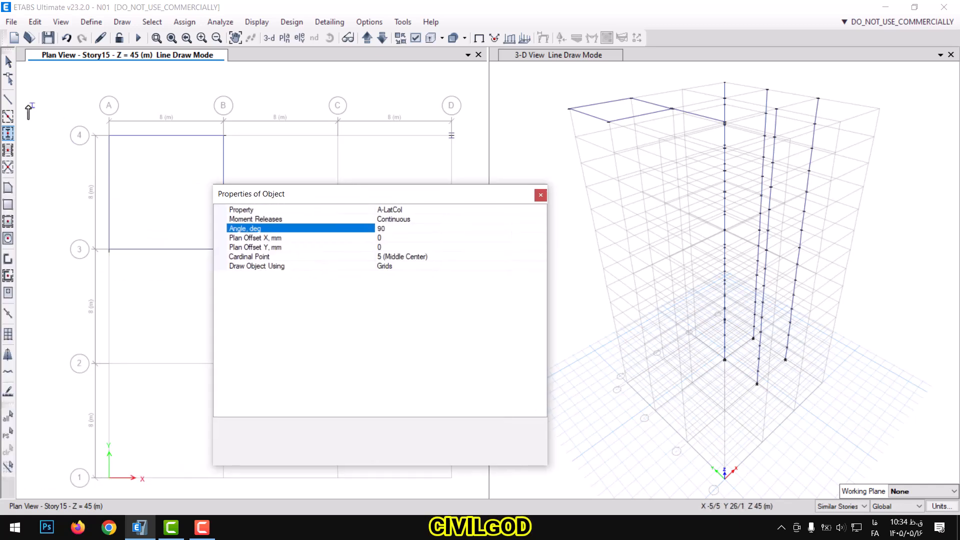
click(8, 61)
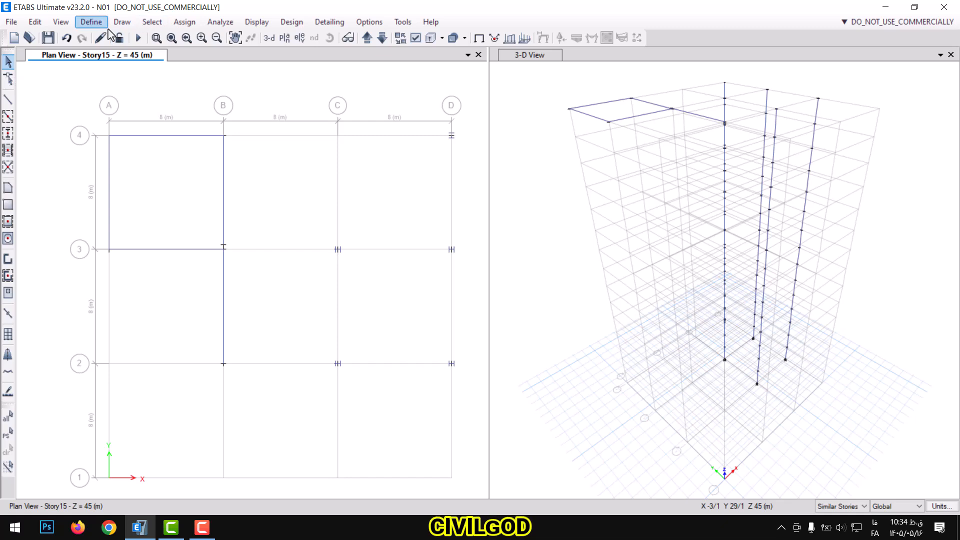
- Quick-draw three A-CompBm secondary beams parallel to Y in each bay between grids B-D and 2-4, and set the number of beams to 5
click(122, 21)
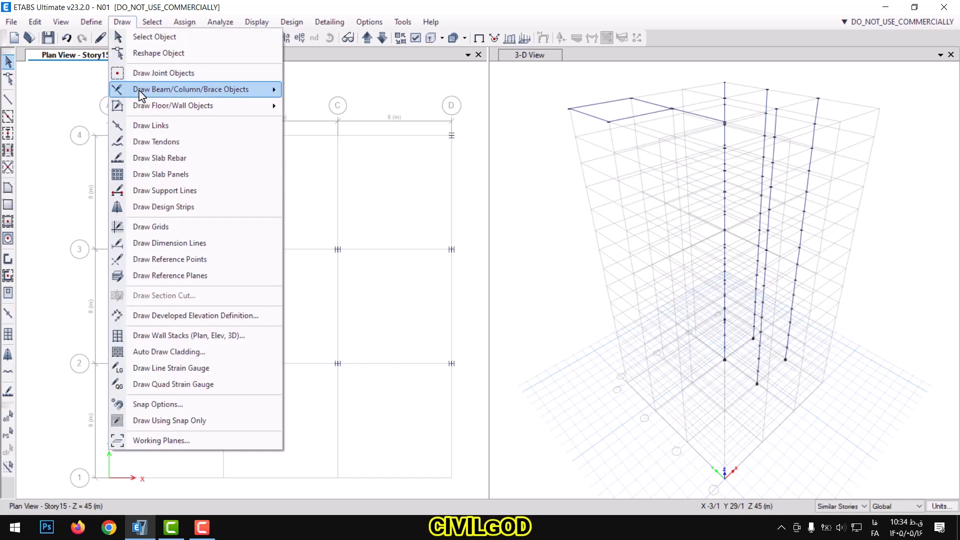
mouse_move(260, 89)
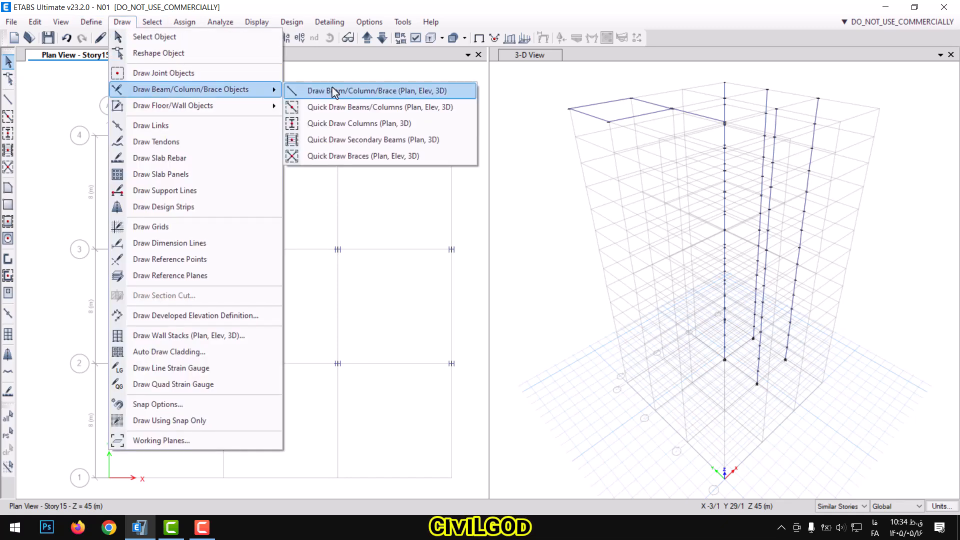
click(328, 145)
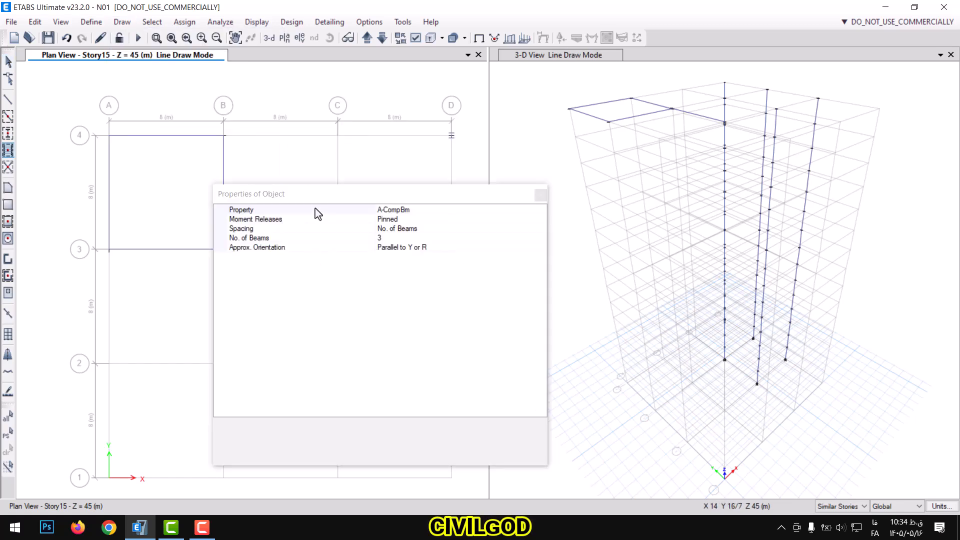
drag(407, 195, 697, 208)
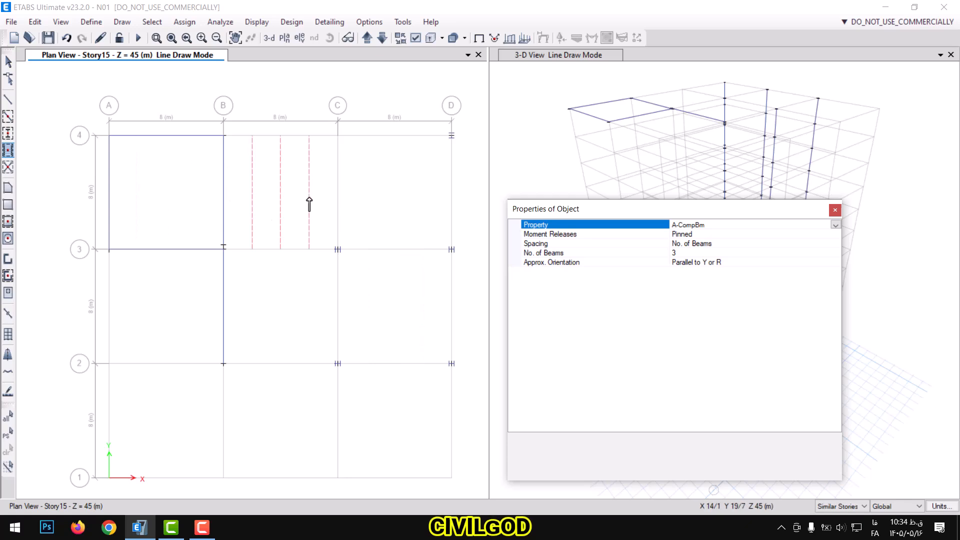
click(310, 206)
click(395, 191)
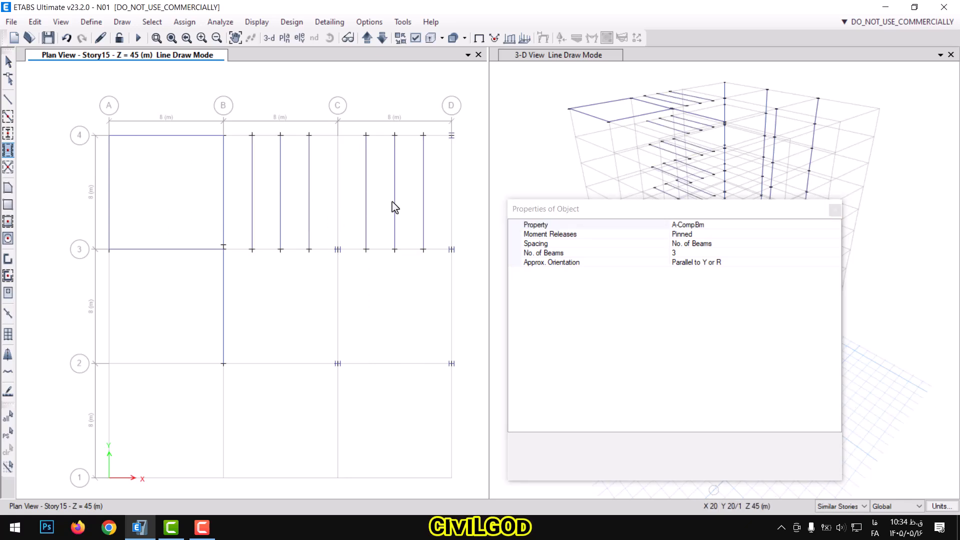
click(389, 310)
click(289, 319)
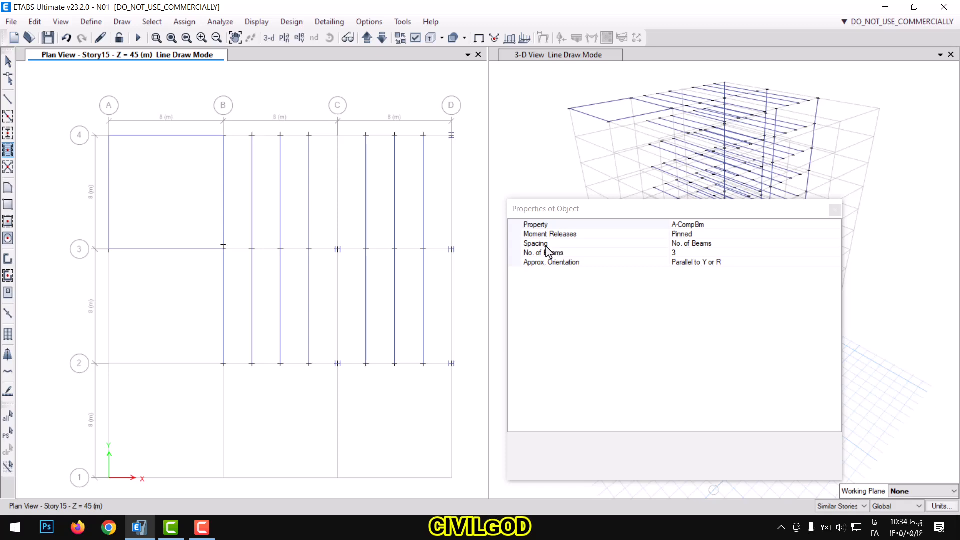
click(690, 253)
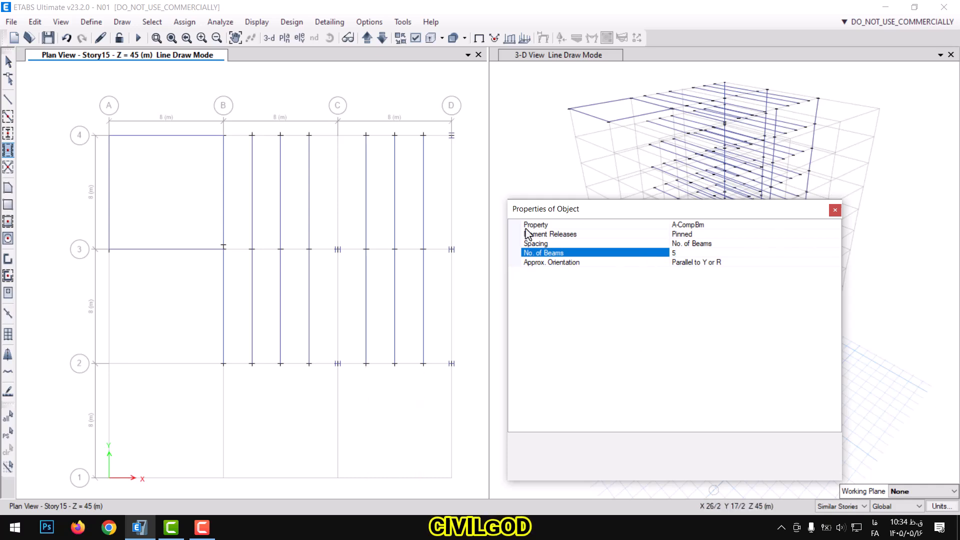
click(8, 61)
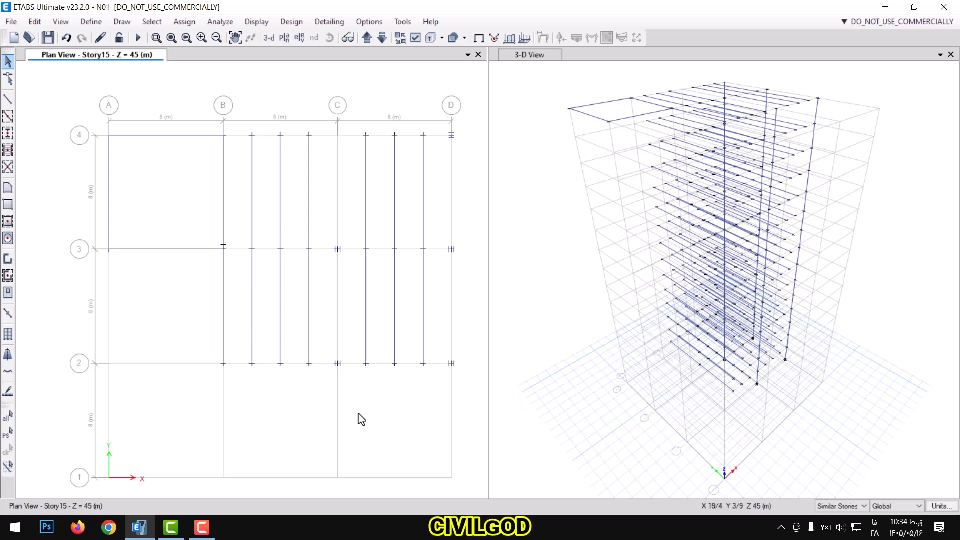
- Quick-draw pinned A-LatBm X braces on elevation A in the bays between grids 3-4 and 1-2, on Similar Stories
click(122, 22)
mouse_move(179, 93)
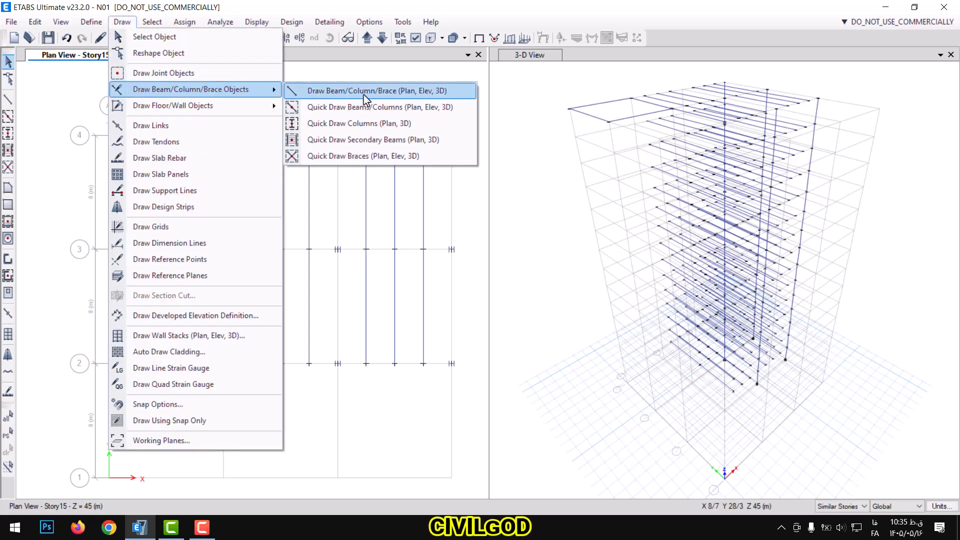
click(371, 157)
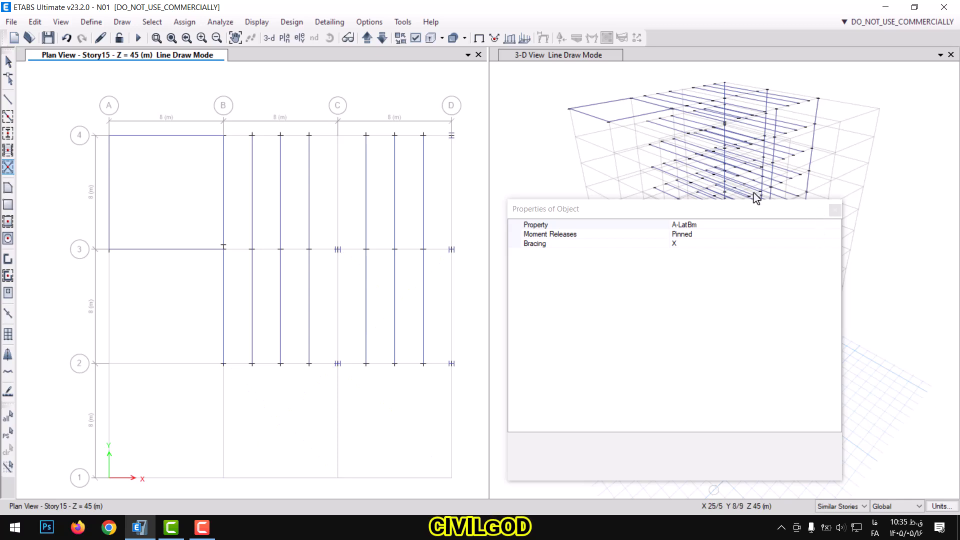
click(298, 38)
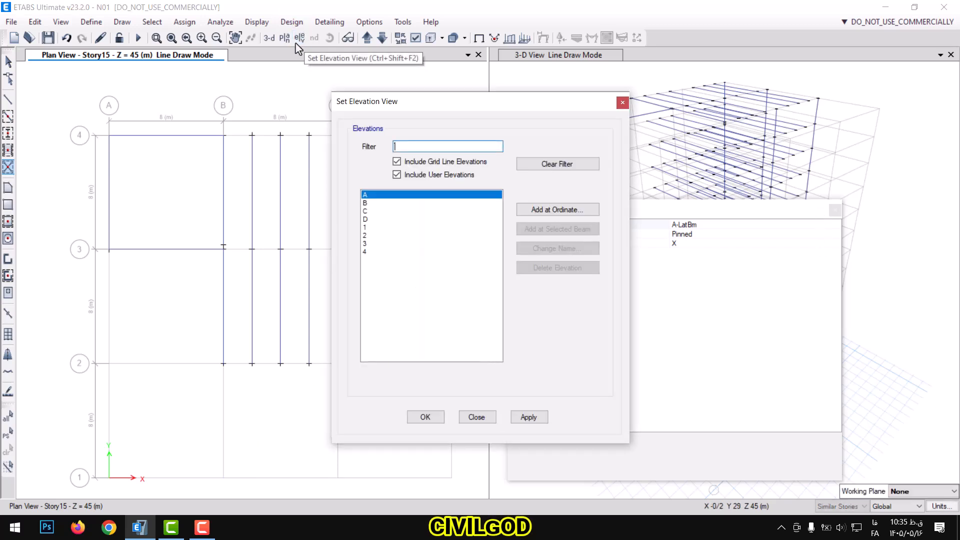
click(433, 419)
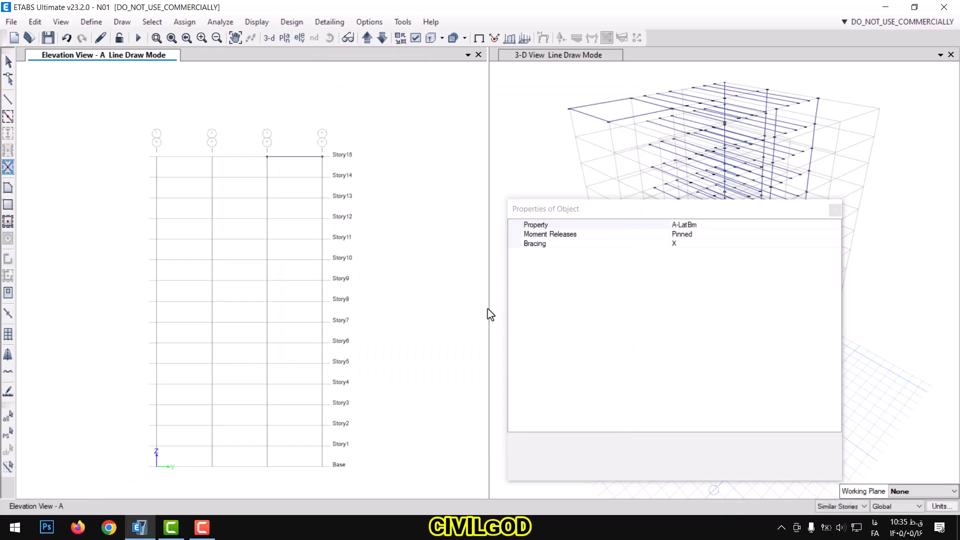
click(278, 171)
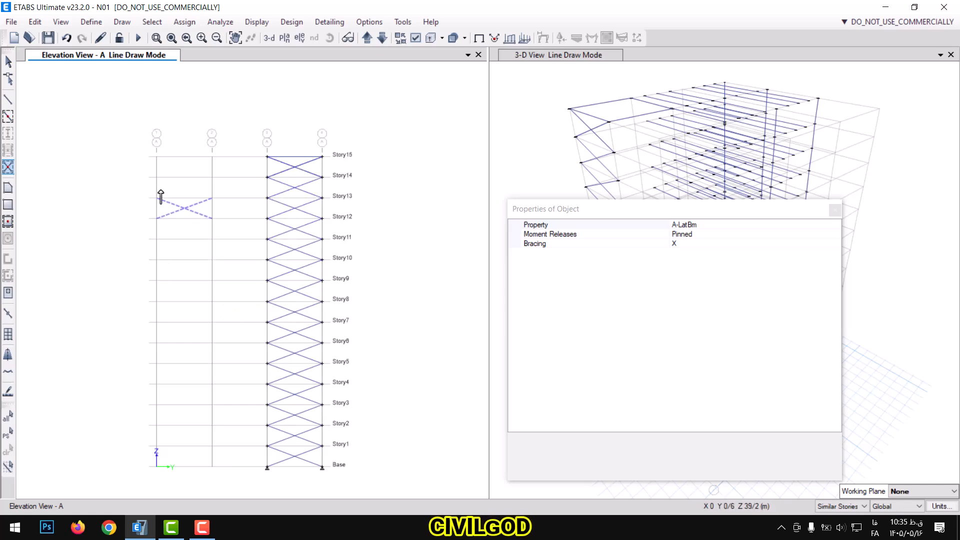
click(162, 175)
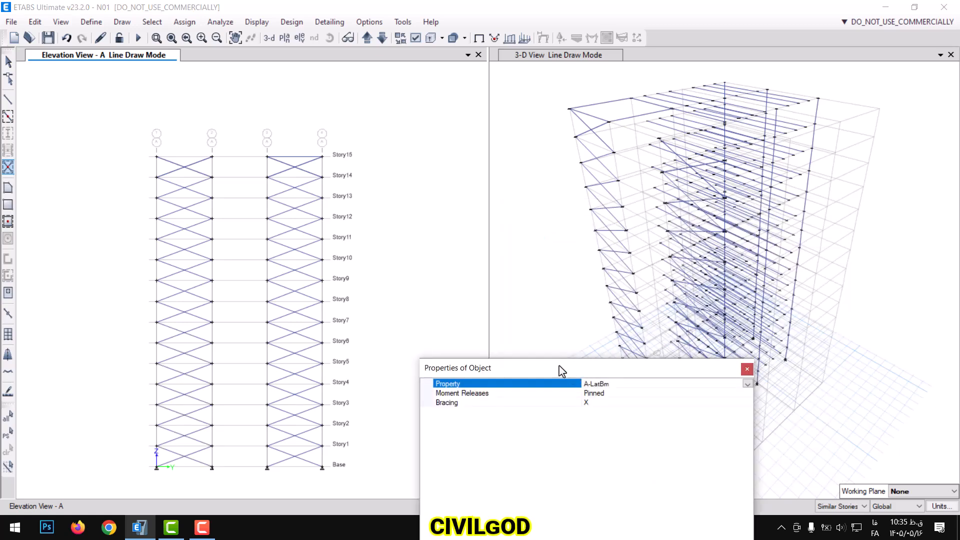
- Show elevation 1, set the bracing type to V, and quick-draw braces in the bay between grids A and B
click(300, 37)
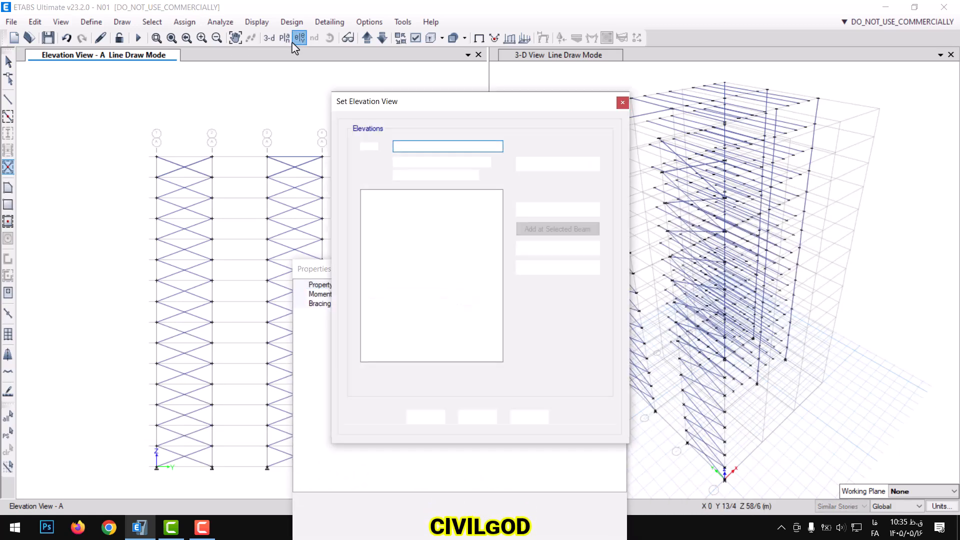
click(373, 228)
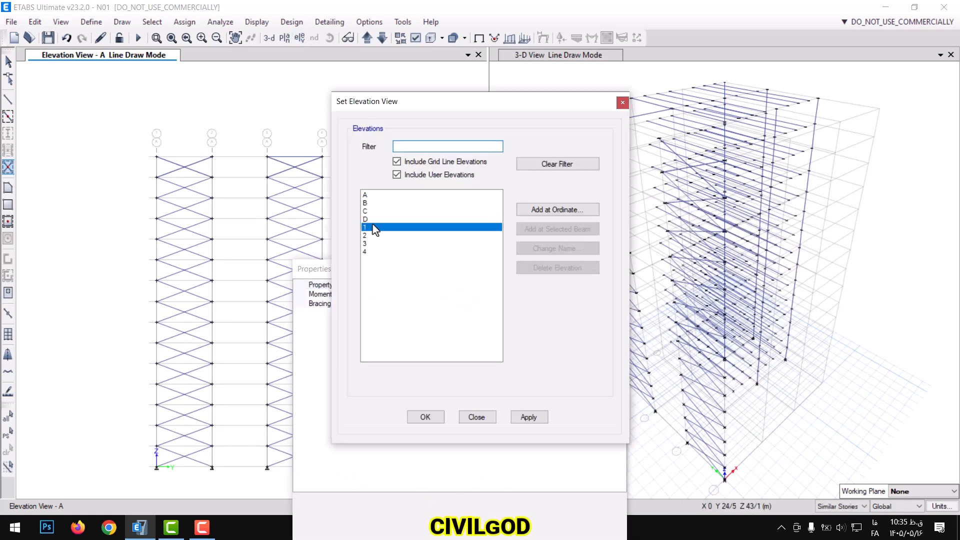
click(425, 417)
drag(442, 269, 546, 191)
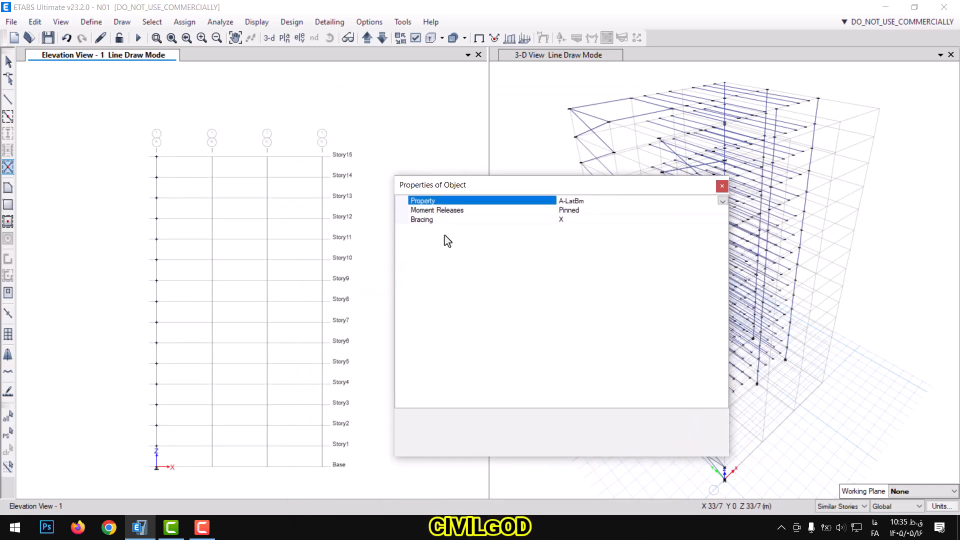
click(723, 220)
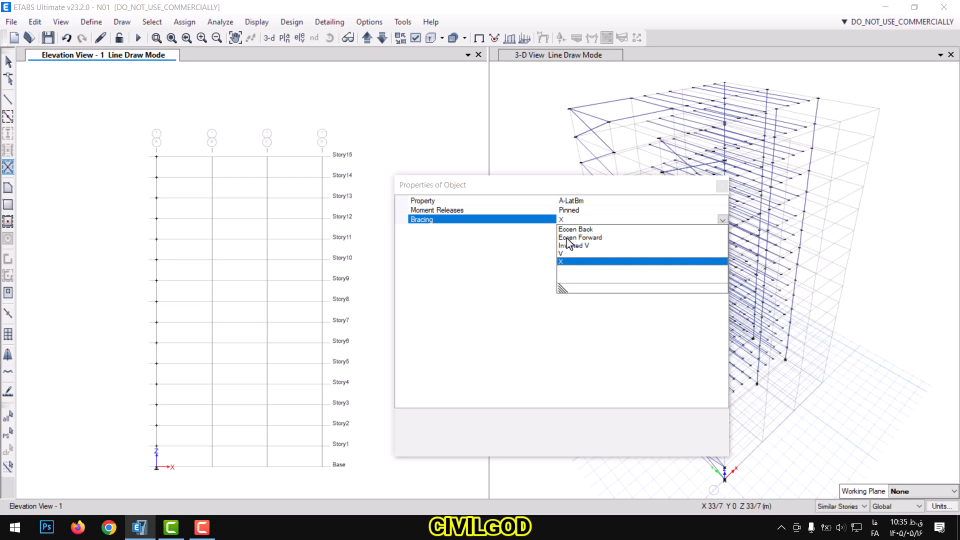
click(564, 254)
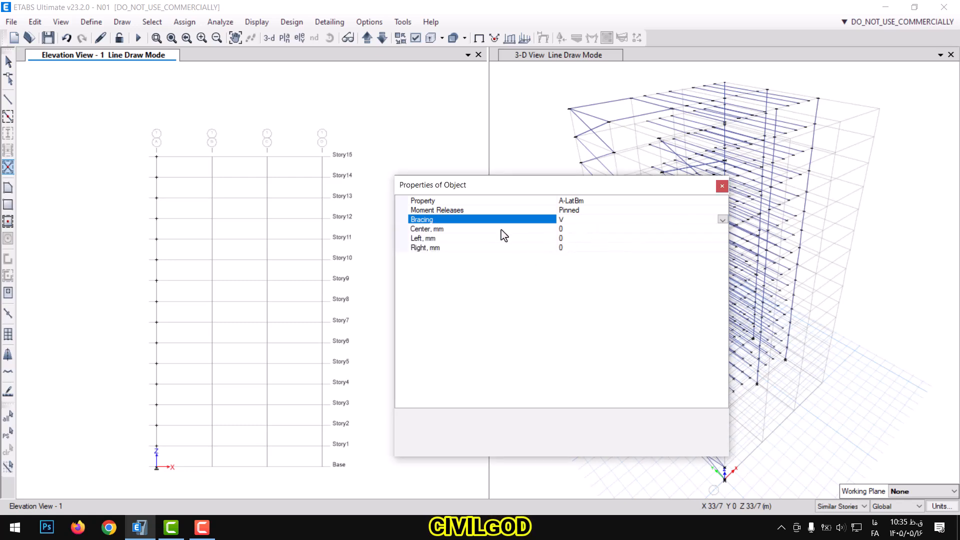
click(200, 180)
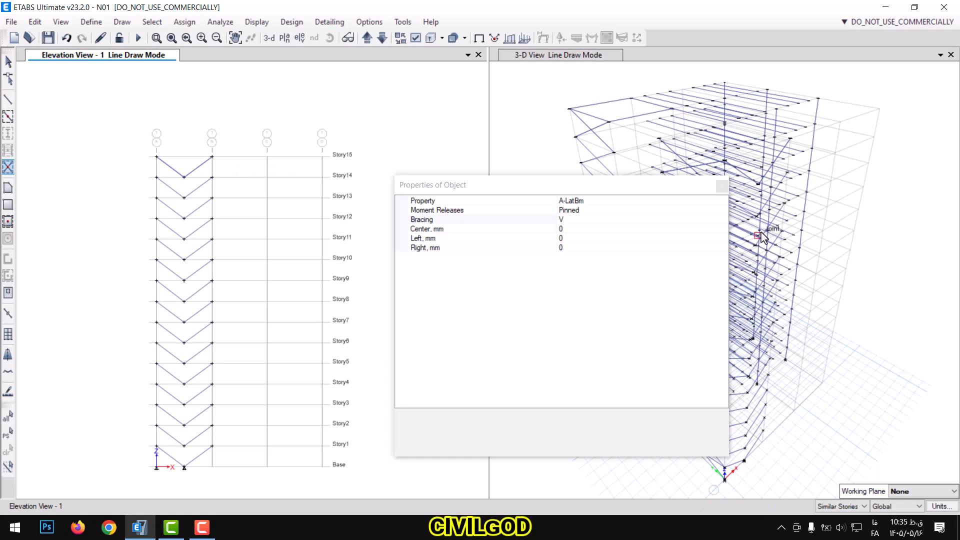
- Set the bracing type to Inverted V and quick-draw braces on elevation 1 between grids C and D
click(722, 221)
click(723, 220)
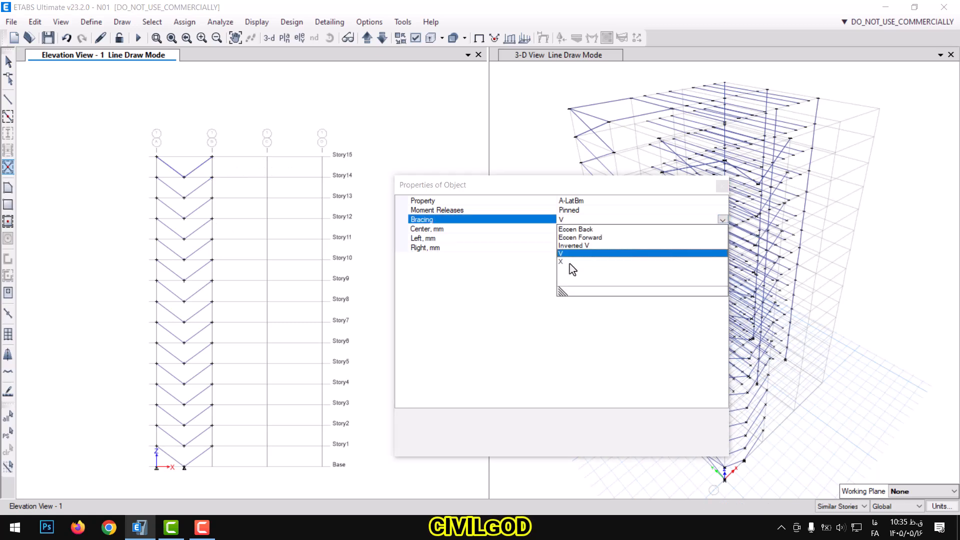
click(574, 246)
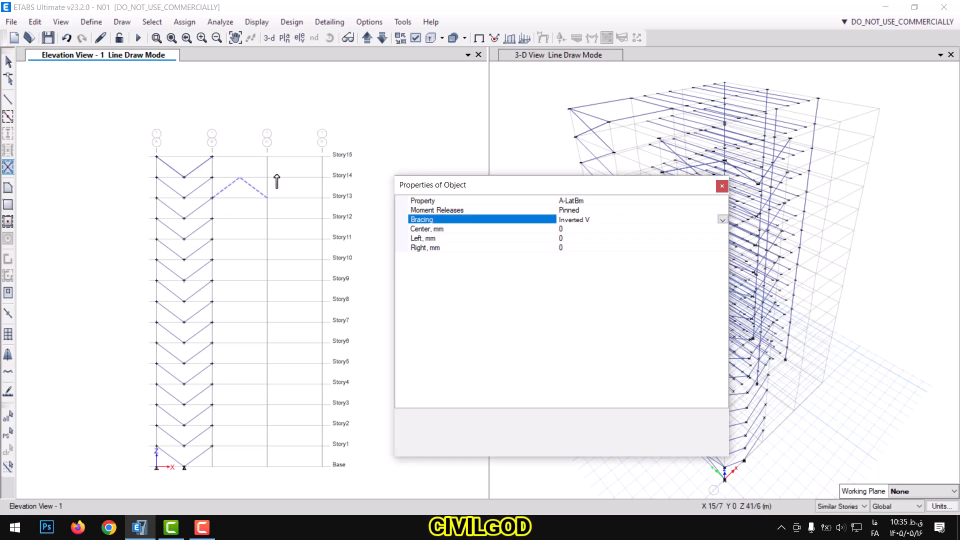
click(293, 199)
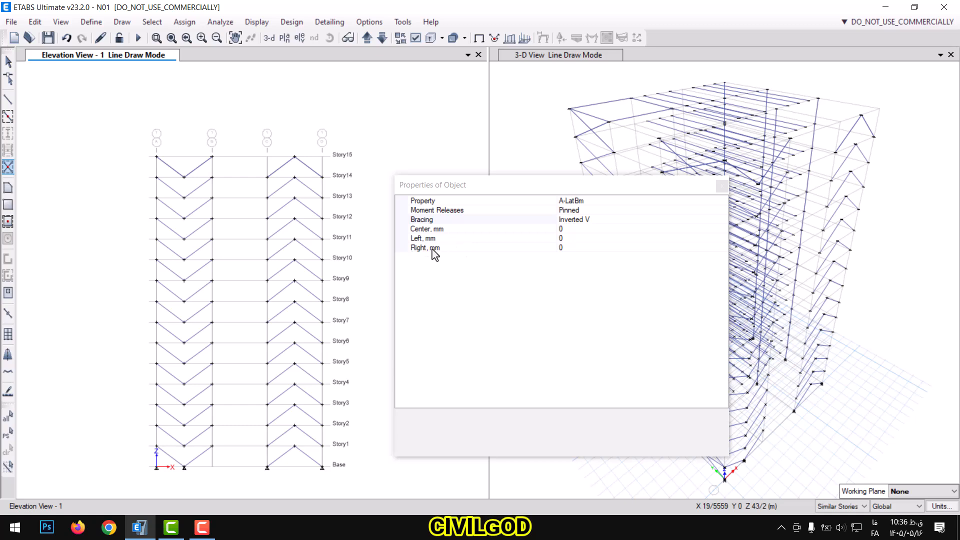
- Set the Inverted V center gap to 1000 mm, draw braces between grids B and C, and return to object selection
click(578, 230)
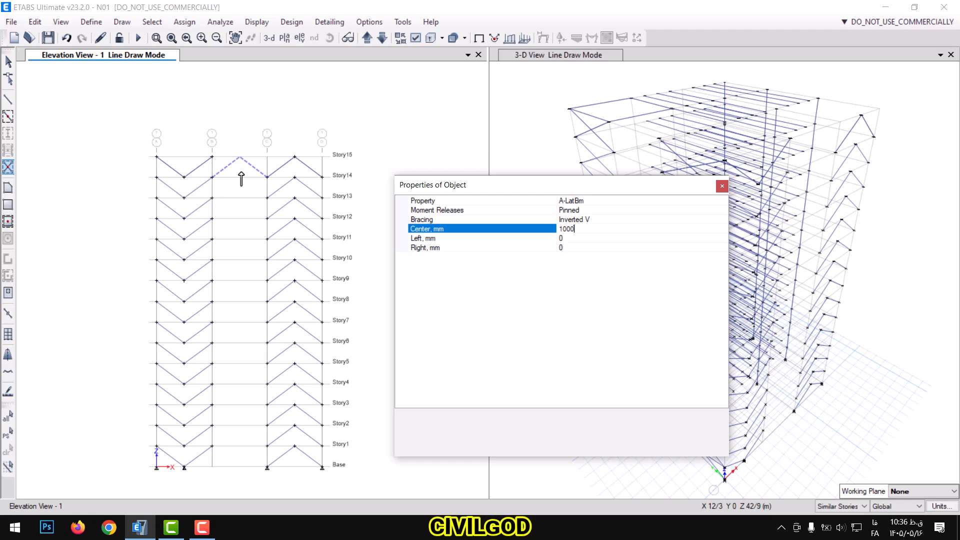
click(578, 239)
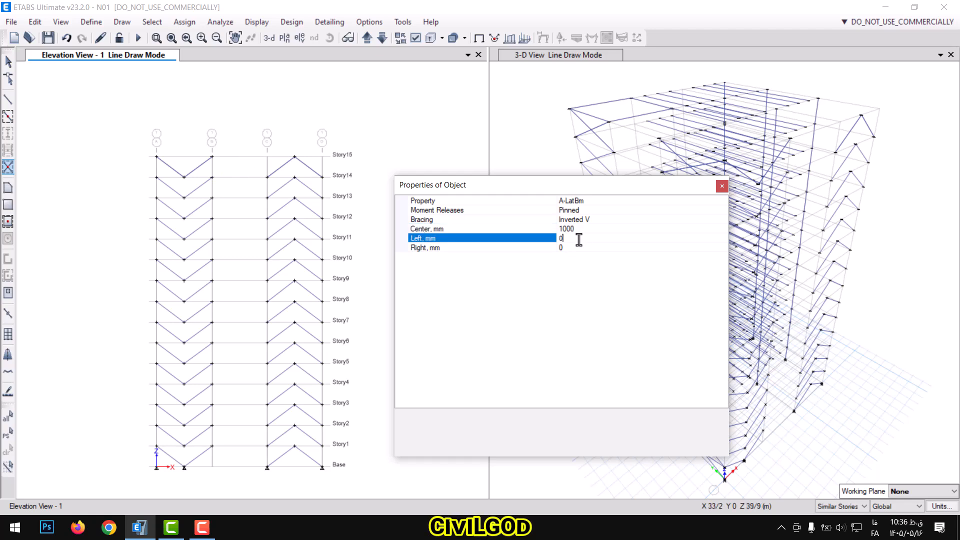
click(239, 170)
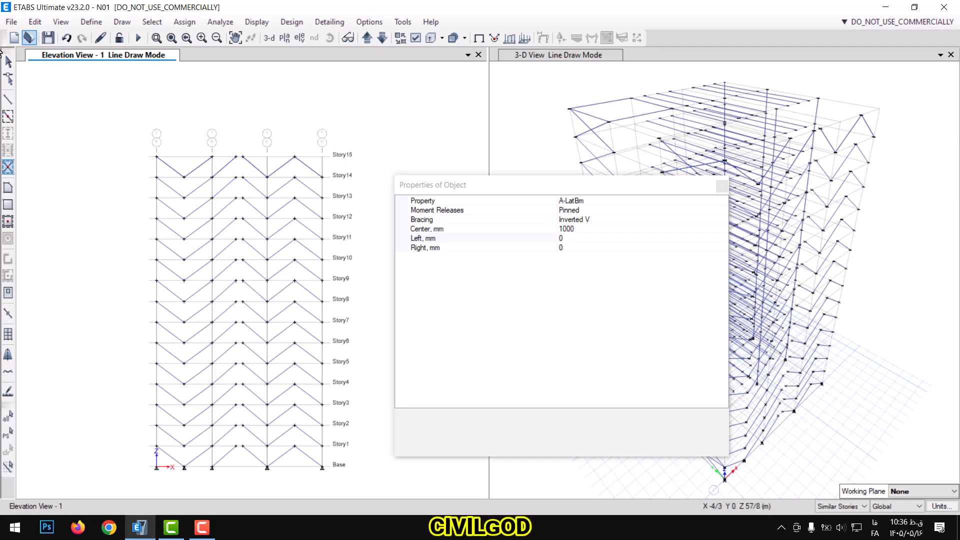
click(8, 61)
click(122, 22)
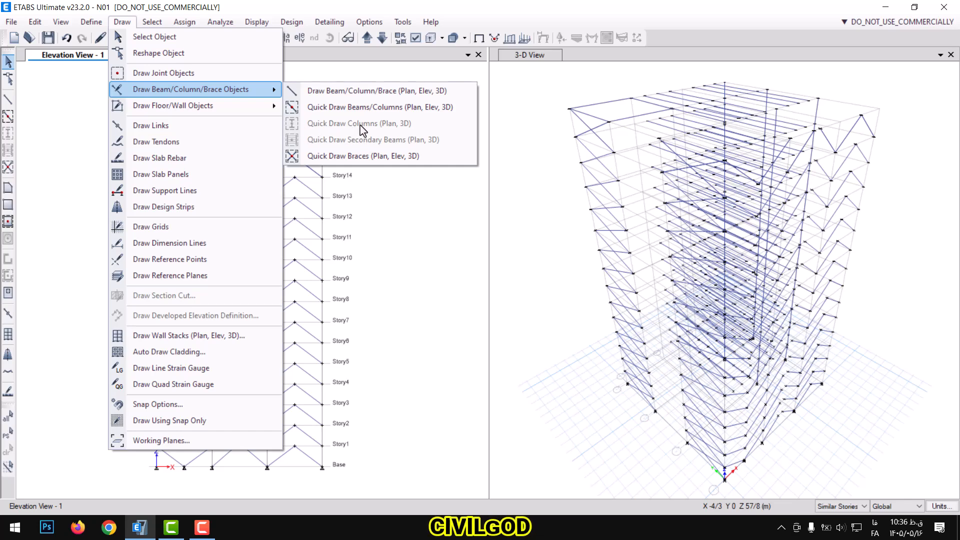
click(348, 6)
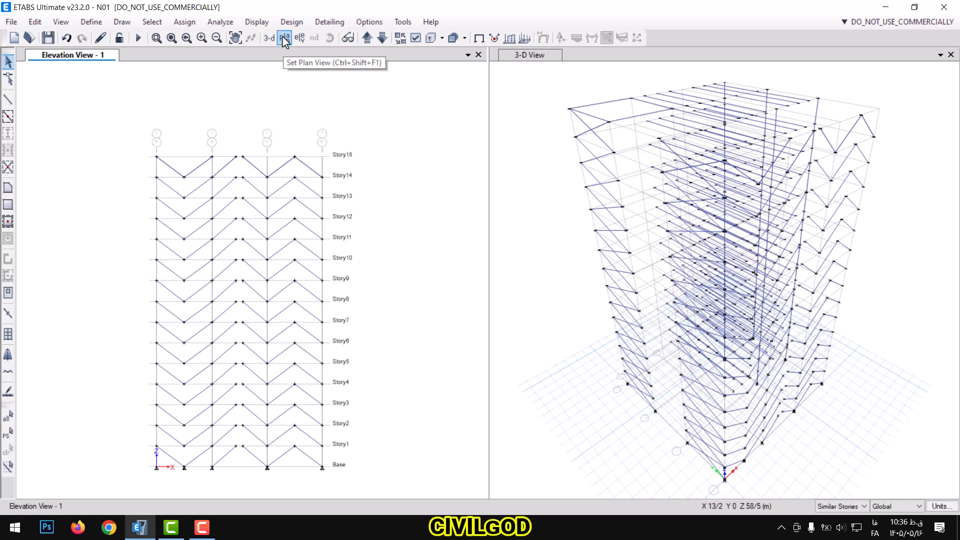
- Delete all braces on elevation 1 and every remaining frame member in the 3D view, leaving only the grid
drag(118, 136, 406, 477)
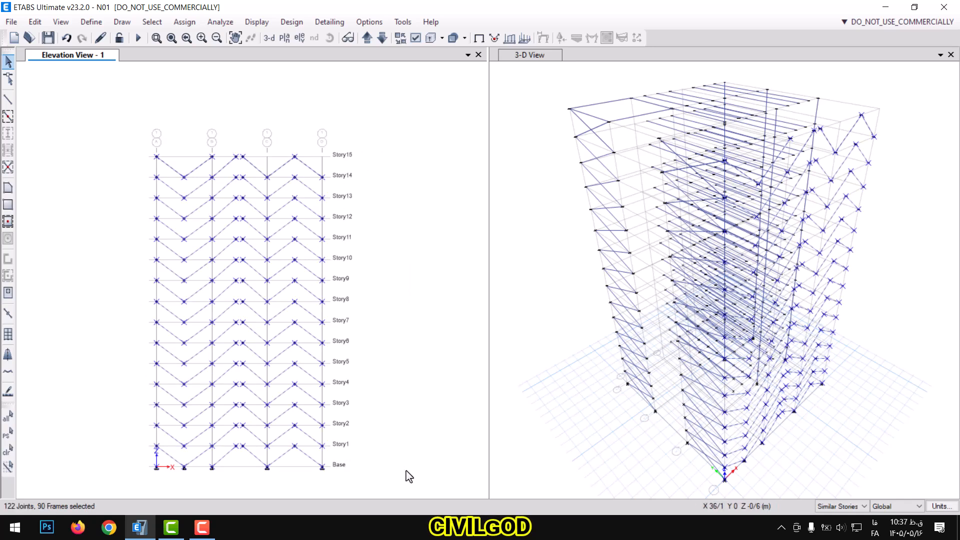
key(Delete)
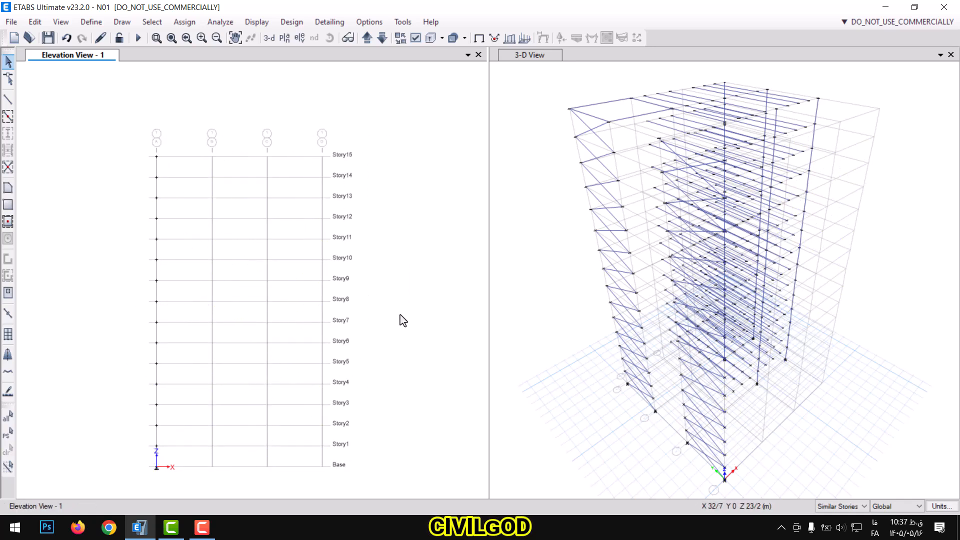
drag(545, 77, 900, 475)
key(Delete)
drag(643, 424, 794, 482)
key(Delete)
- Show the Story15 plan and quick-draw A-LatCol columns at every grid intersection, then return to object selection
click(380, 277)
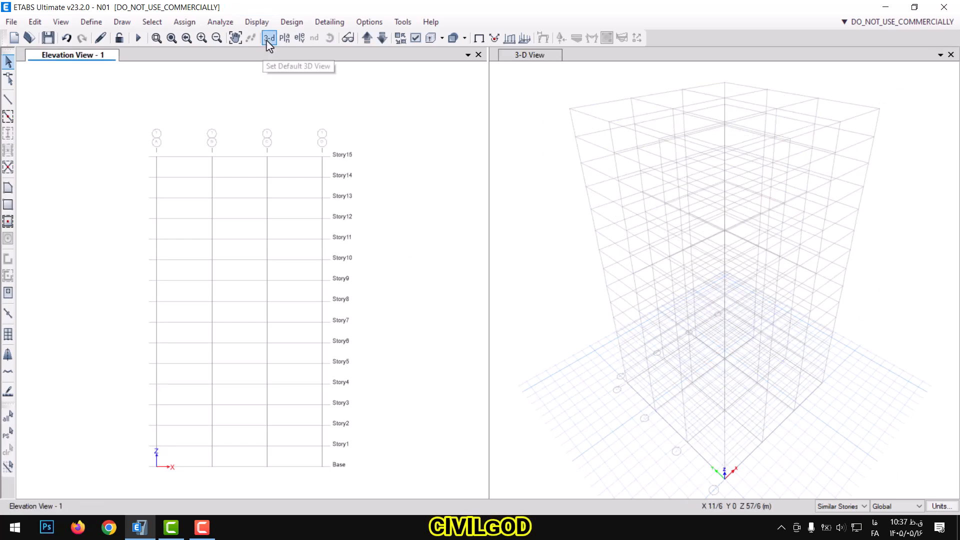
click(284, 37)
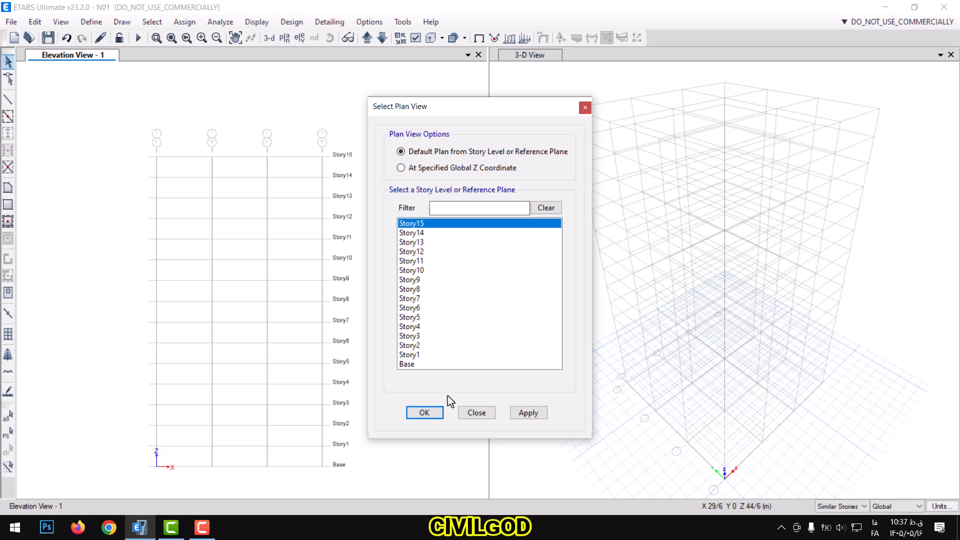
click(424, 413)
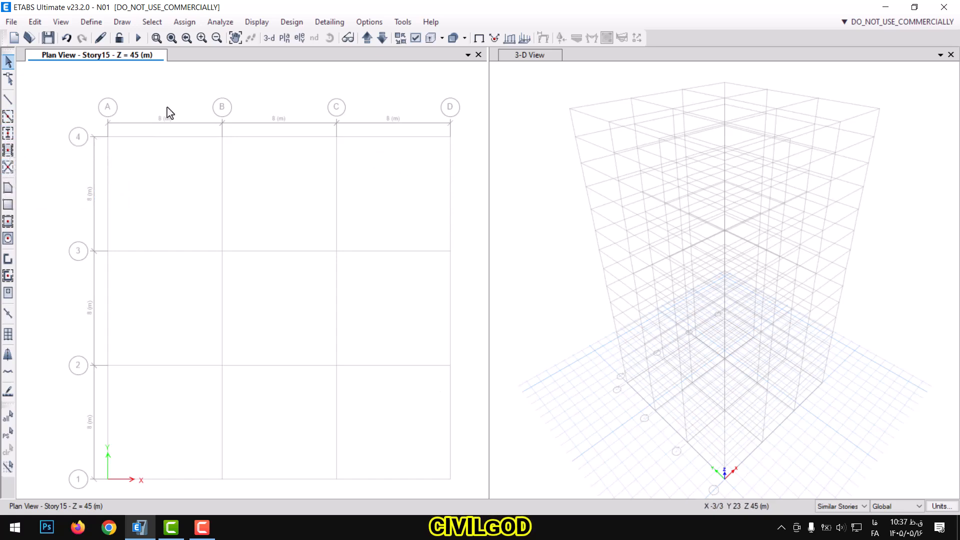
click(8, 134)
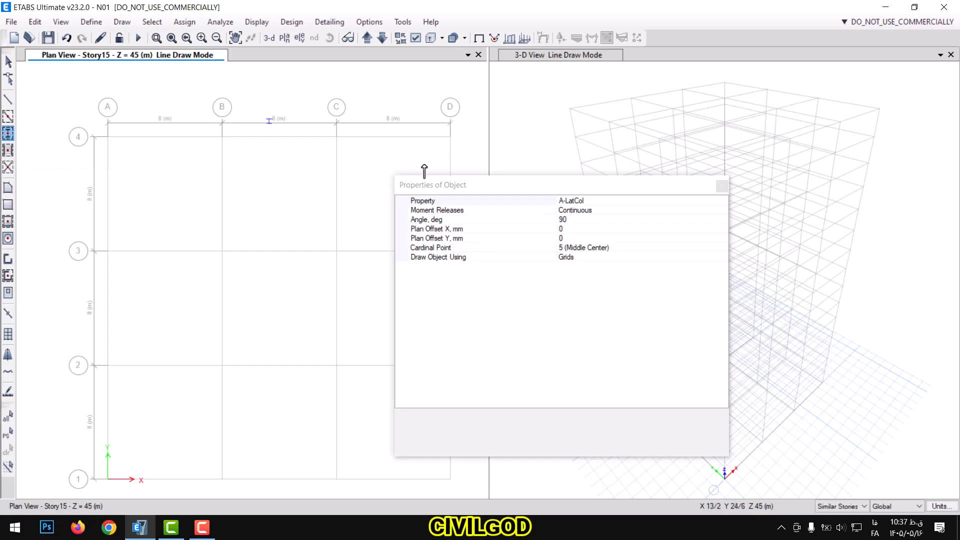
drag(529, 189, 604, 200)
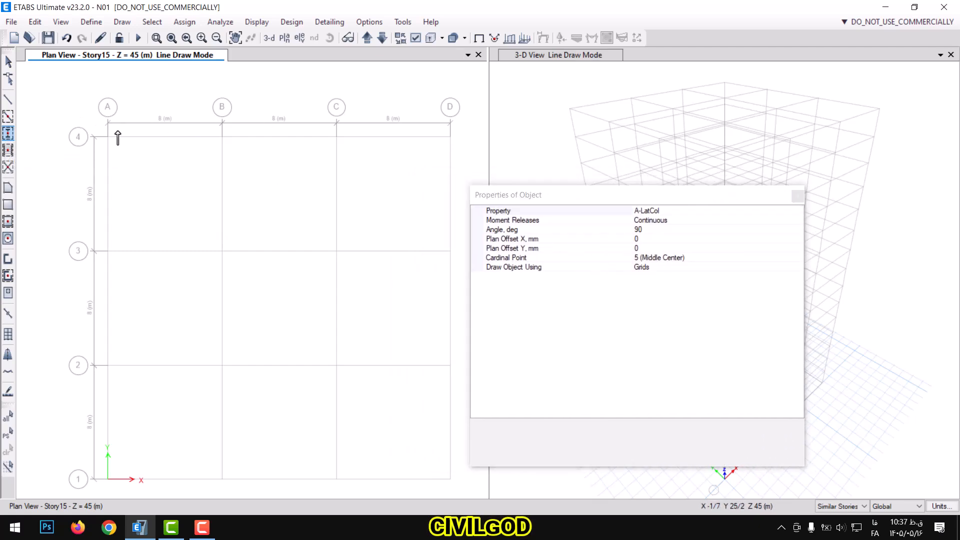
drag(80, 120, 470, 493)
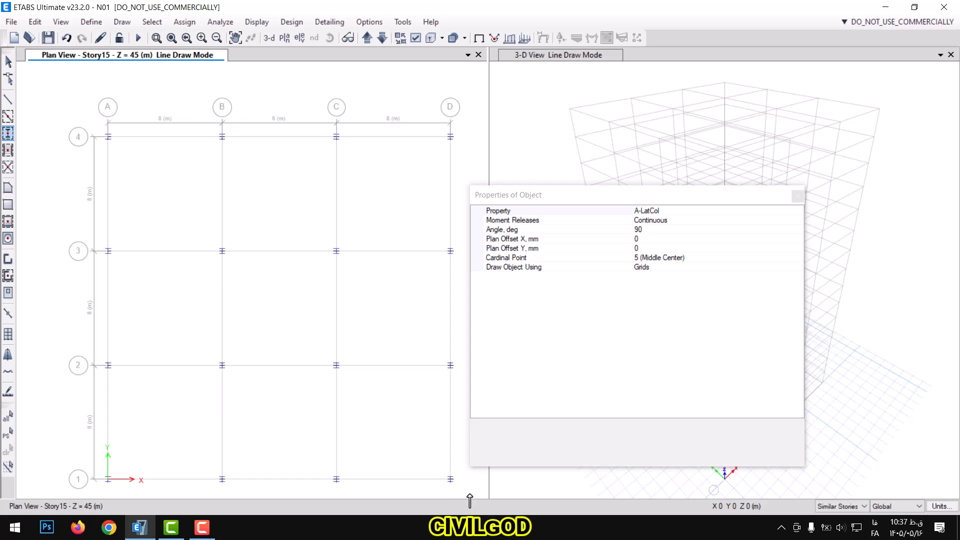
drag(710, 204, 688, 164)
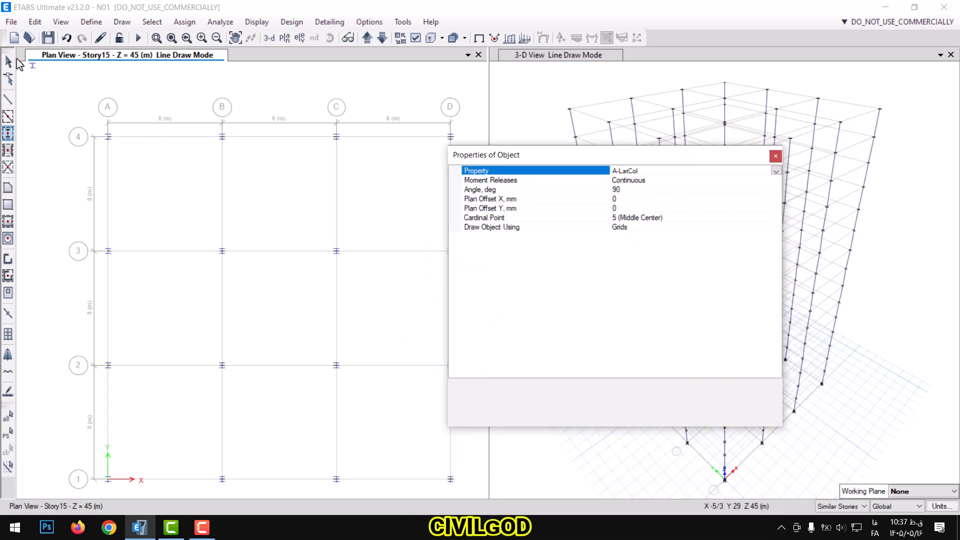
click(7, 64)
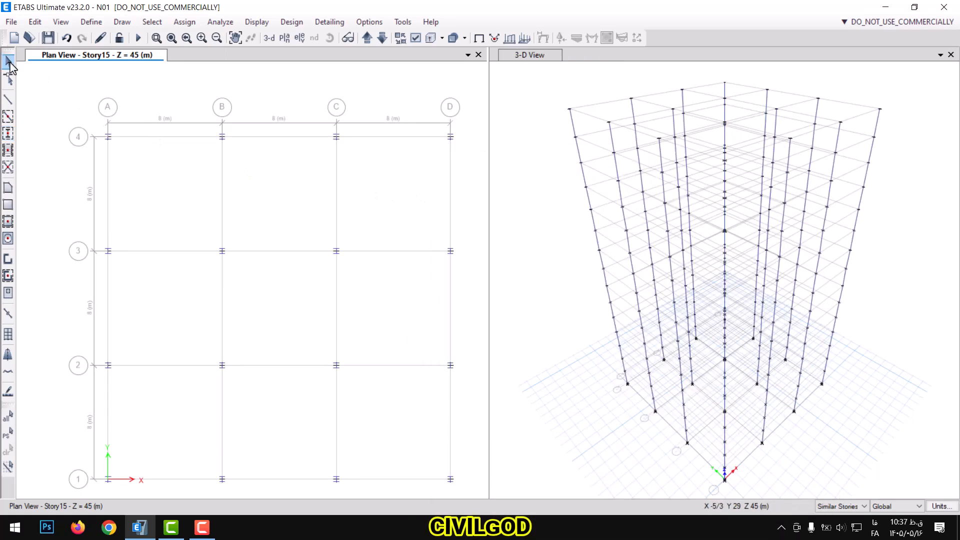
- Quick-draw A-LatBm beams along all grid lines in the Story15 plan and return to object selection
click(8, 119)
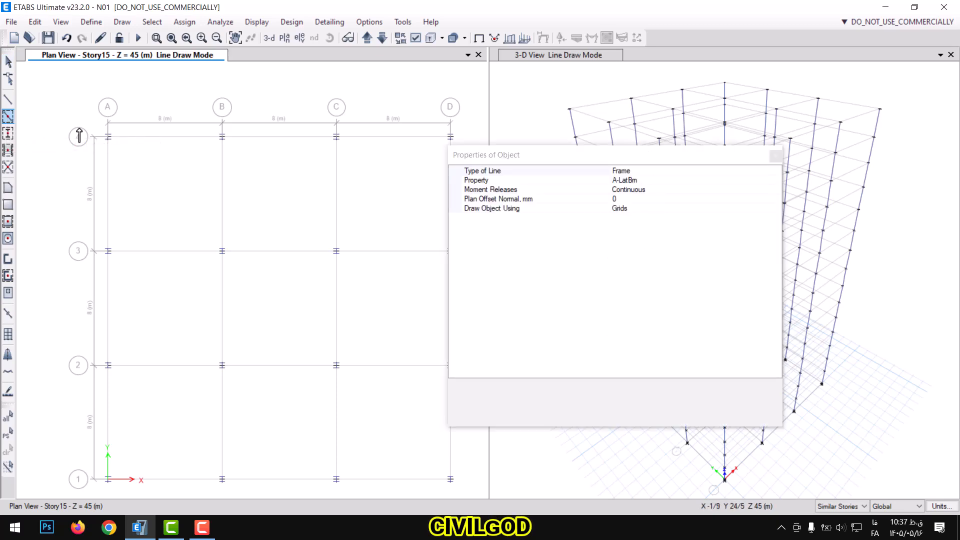
mouse_move(77, 116)
mouse_down()
mouse_move(310, 285)
mouse_move(466, 491)
mouse_up()
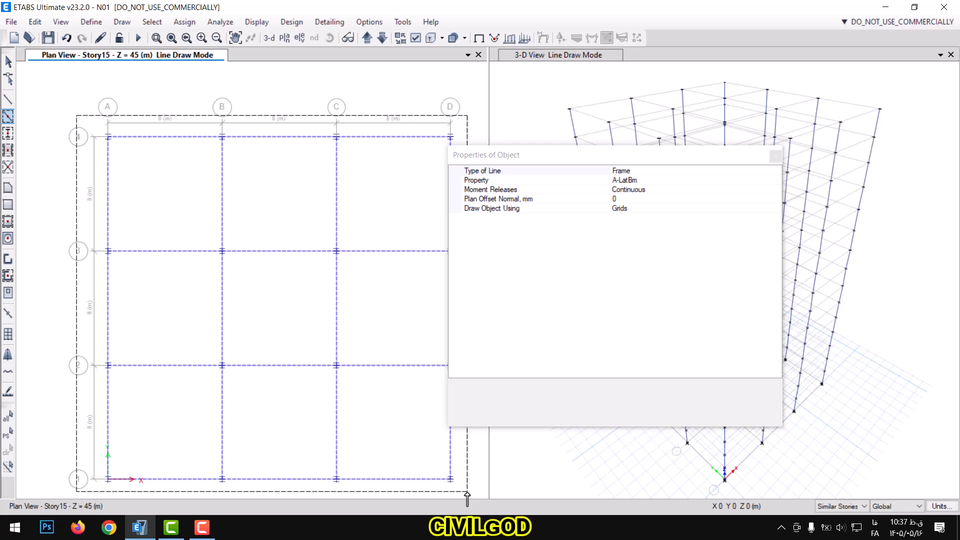
drag(466, 499, 467, 498)
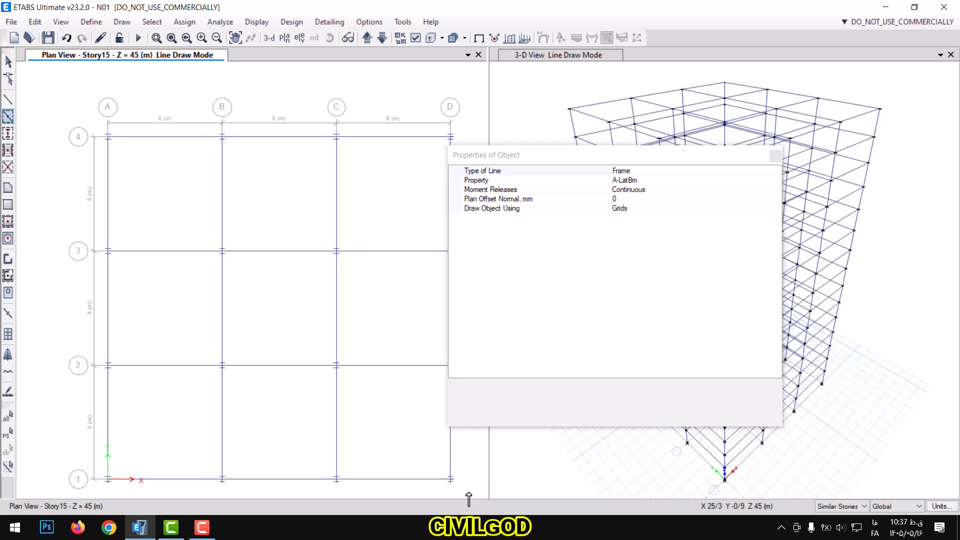
click(8, 62)
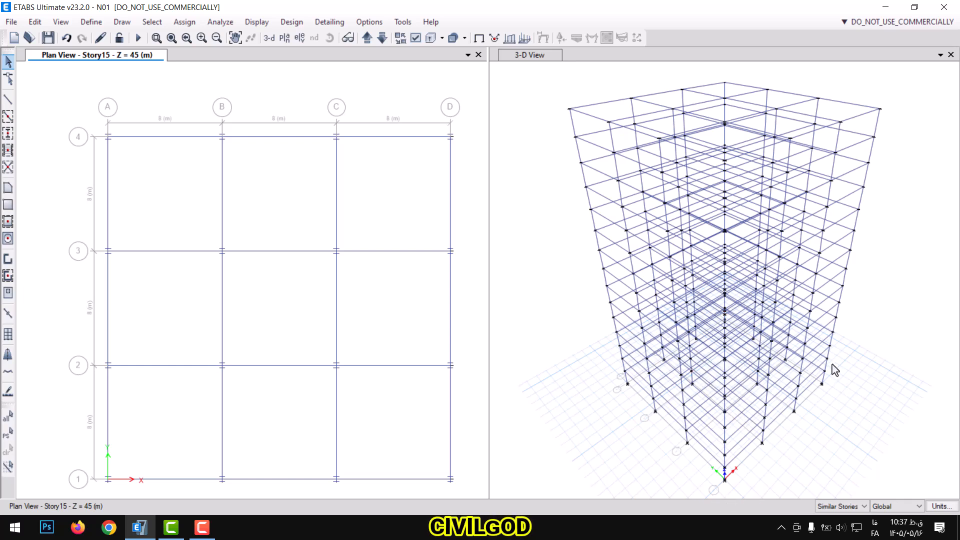
- Show elevation D and set the center gap of the quick-draw Inverted V brace to 0 mm
click(299, 38)
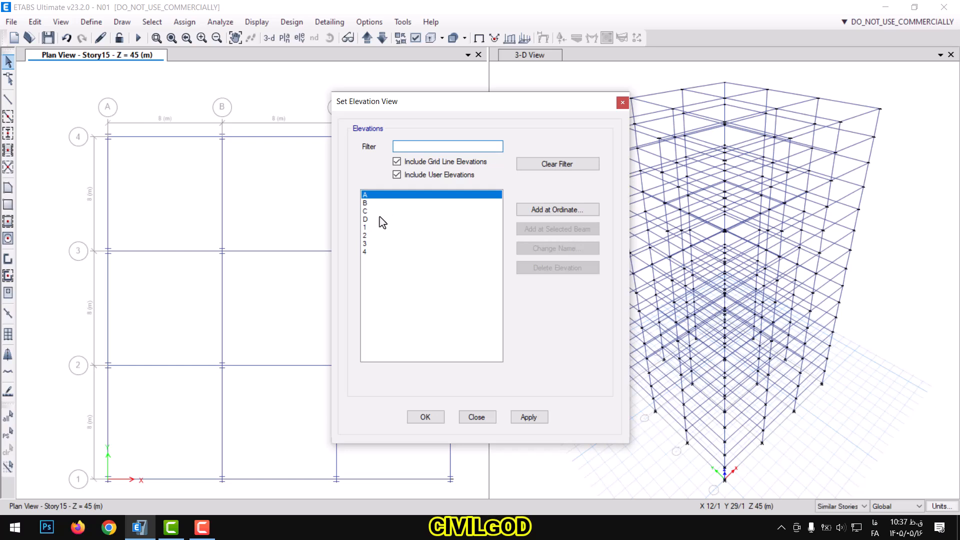
click(380, 219)
click(440, 418)
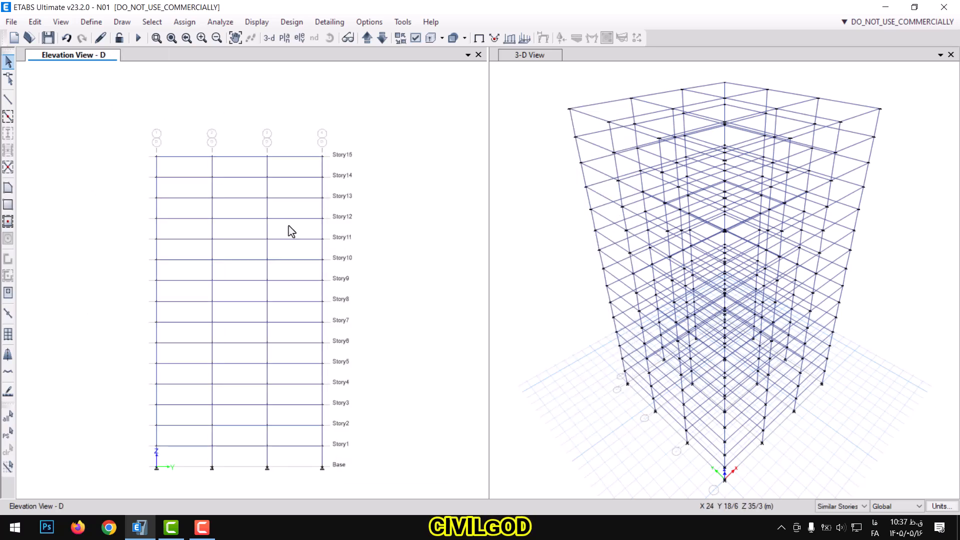
click(9, 168)
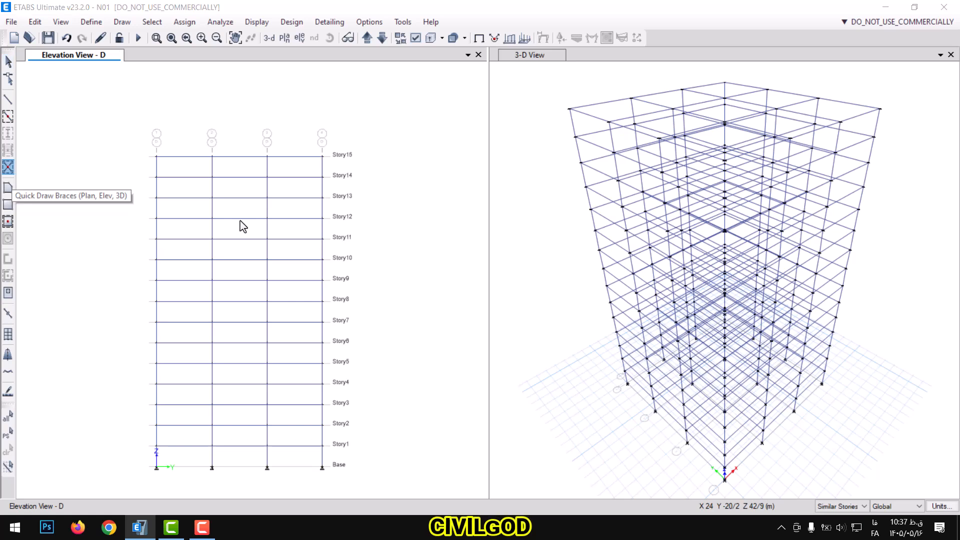
click(647, 200)
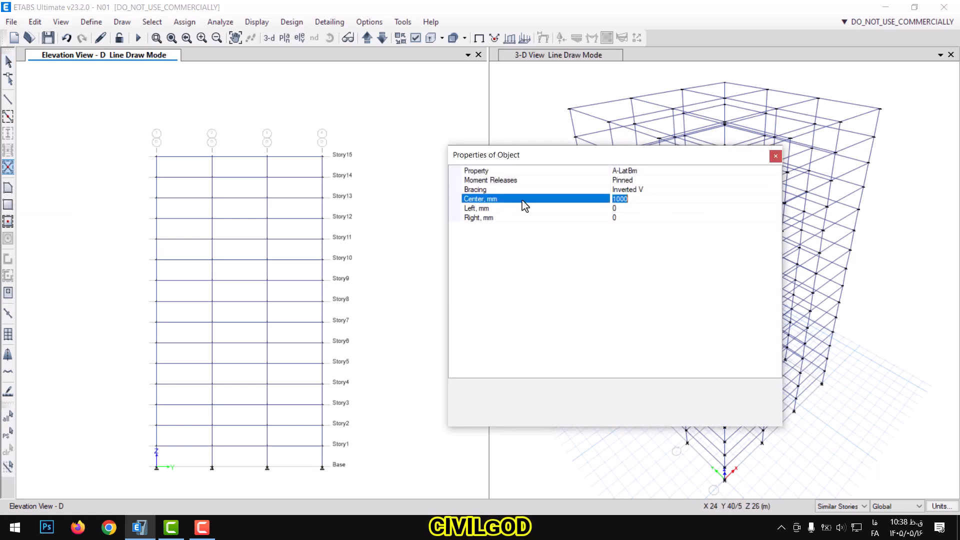
text(0)
- Set the bracing type to X, quick-draw braces in the middle bay of elevation D, and return to object selection
click(777, 189)
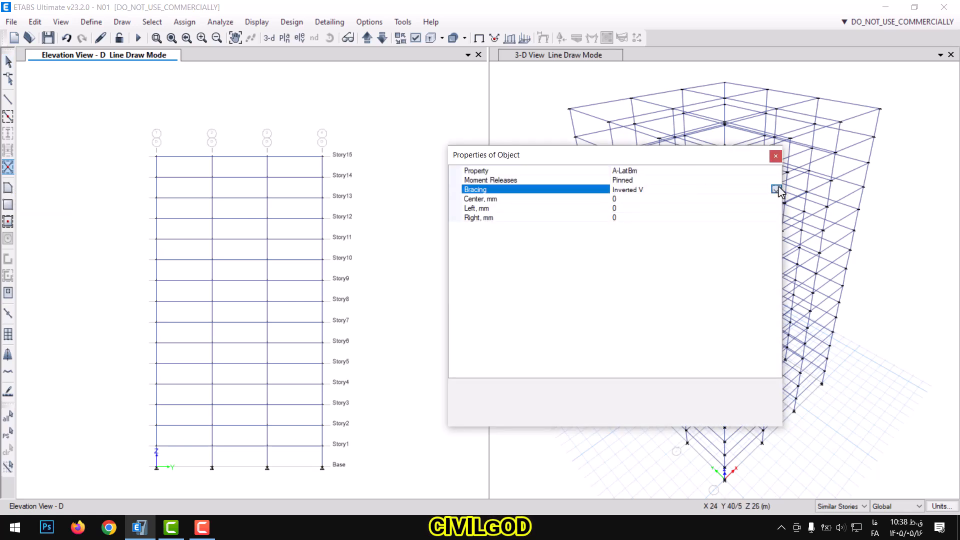
click(775, 189)
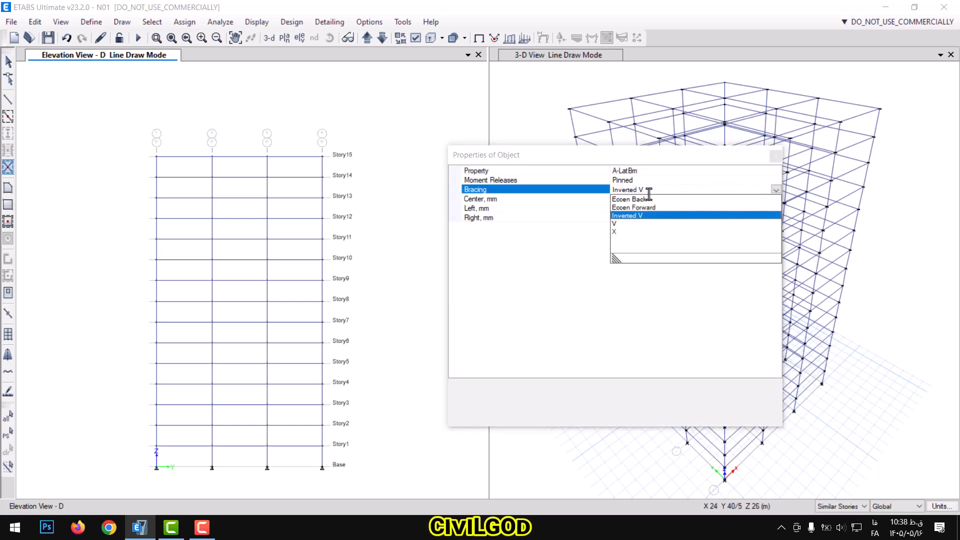
click(615, 232)
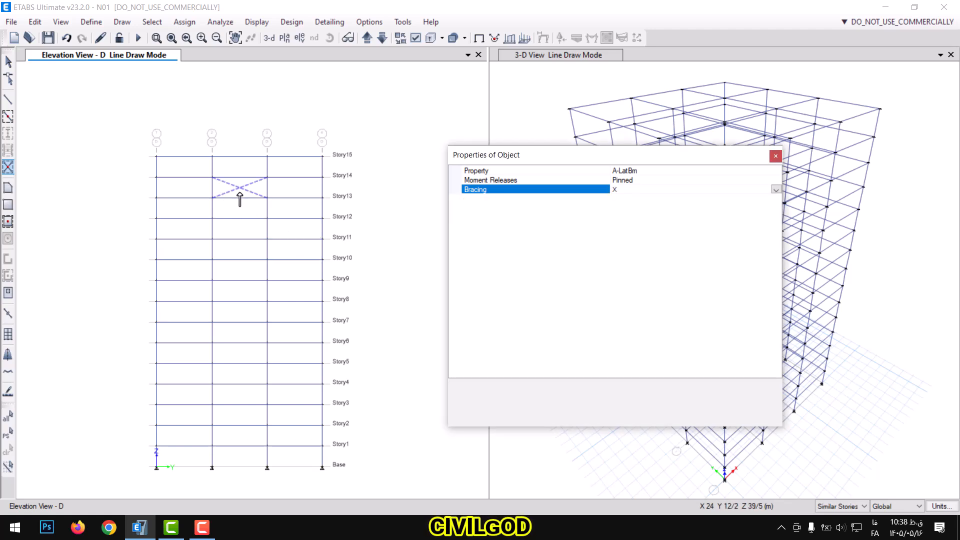
click(239, 170)
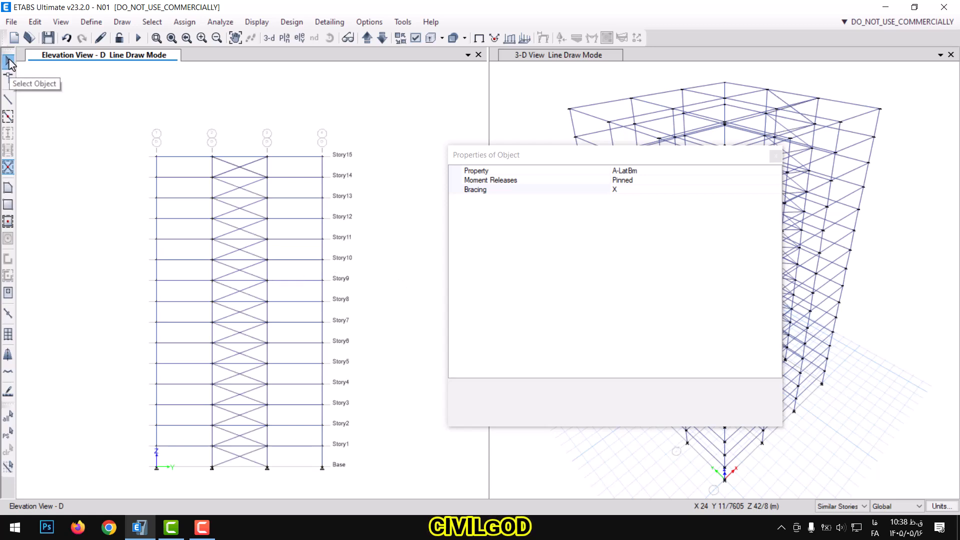
click(9, 63)
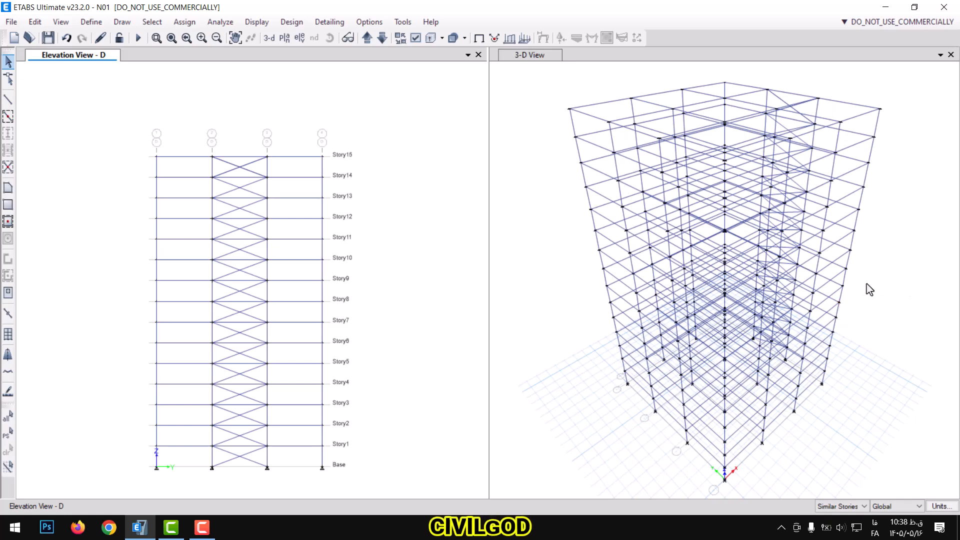